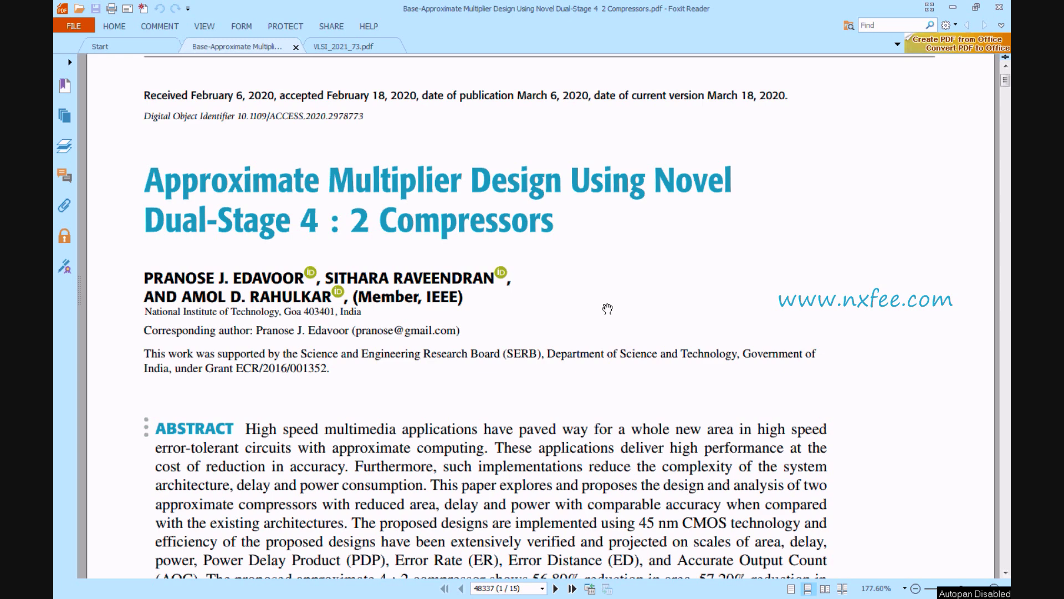
- Scroll the paper to page 5 showing Figure 6 and Table 2, then return to the Multiplier workbook
scroll(522, 327, down, 10)
scroll(522, 327, down, 15)
scroll(661, 364, down, 20)
scroll(661, 364, down, 15)
scroll(660, 364, down, 15)
scroll(661, 364, down, 3)
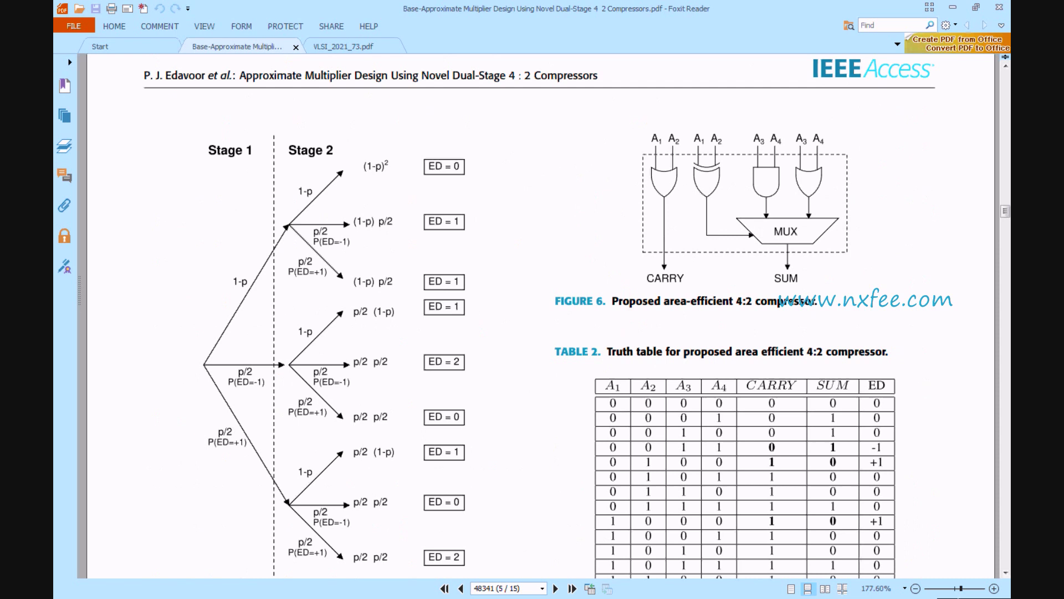
key(alt+Tab)
- Review rows B21:Q22 on the 8x8_Multiplier sheet, then move to the 16x16_Multiplier sheet
click(209, 578)
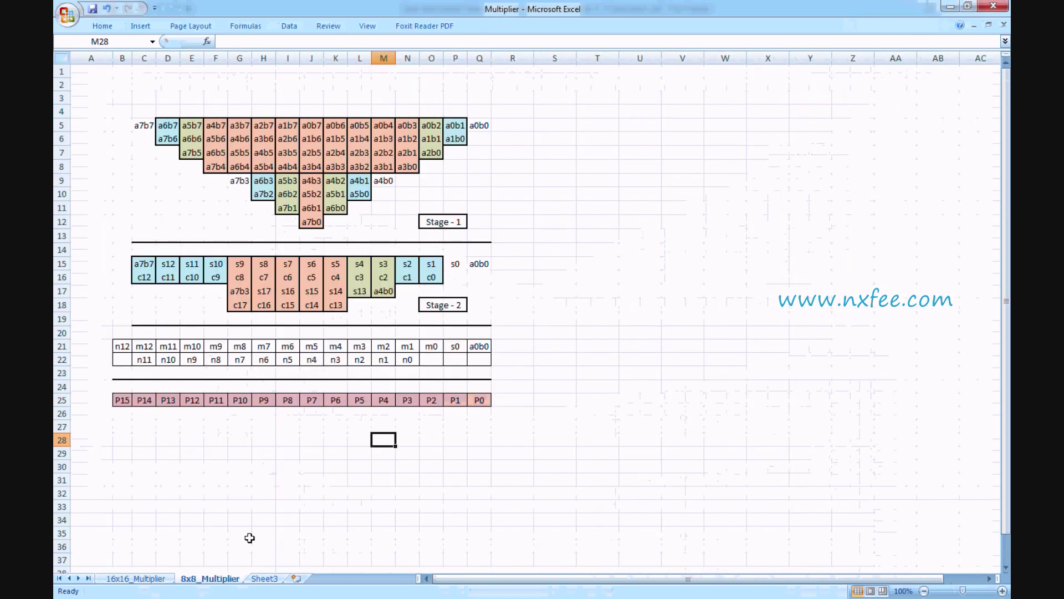
drag(118, 348, 480, 364)
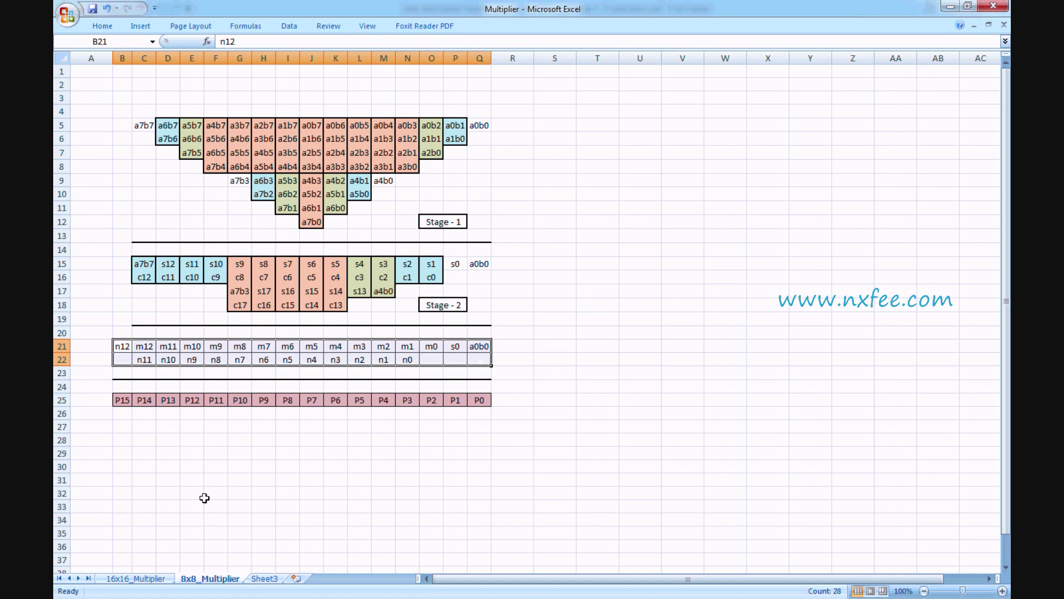
click(127, 579)
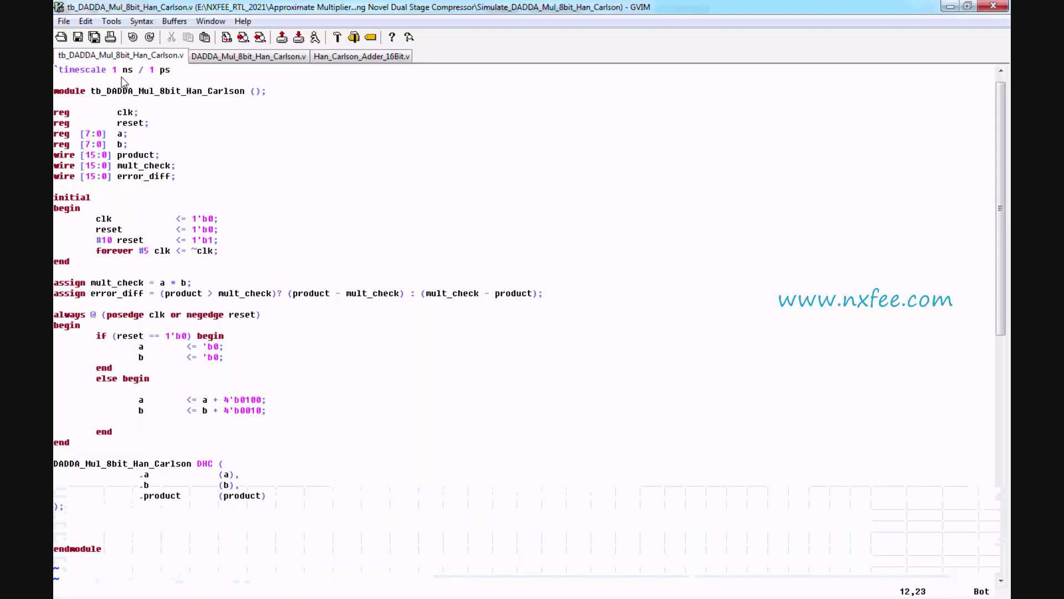
- Browse the testbench and DADDA_Mul_8bit_Han_Carlson.v, ending on Han_Carlson_Adder_16Bit.v's port and wire declarations
drag(54, 101, 97, 421)
click(227, 58)
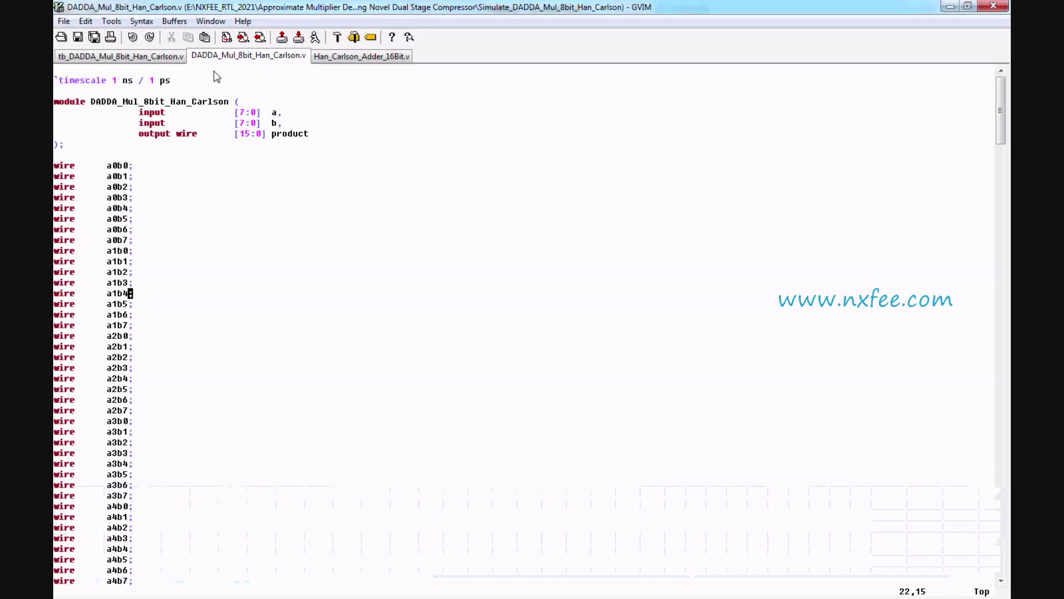
click(361, 56)
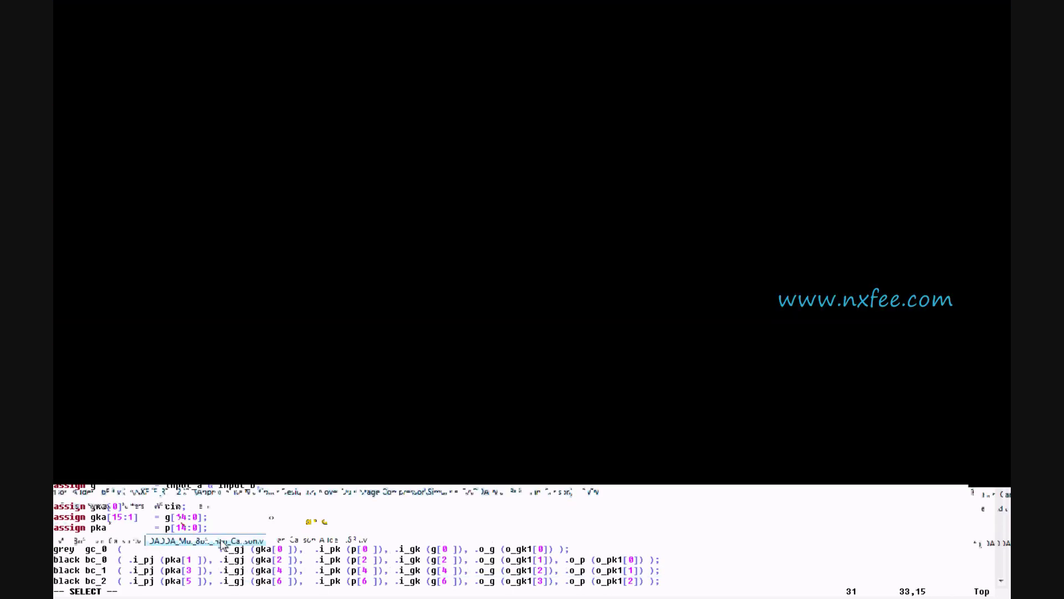
click(263, 57)
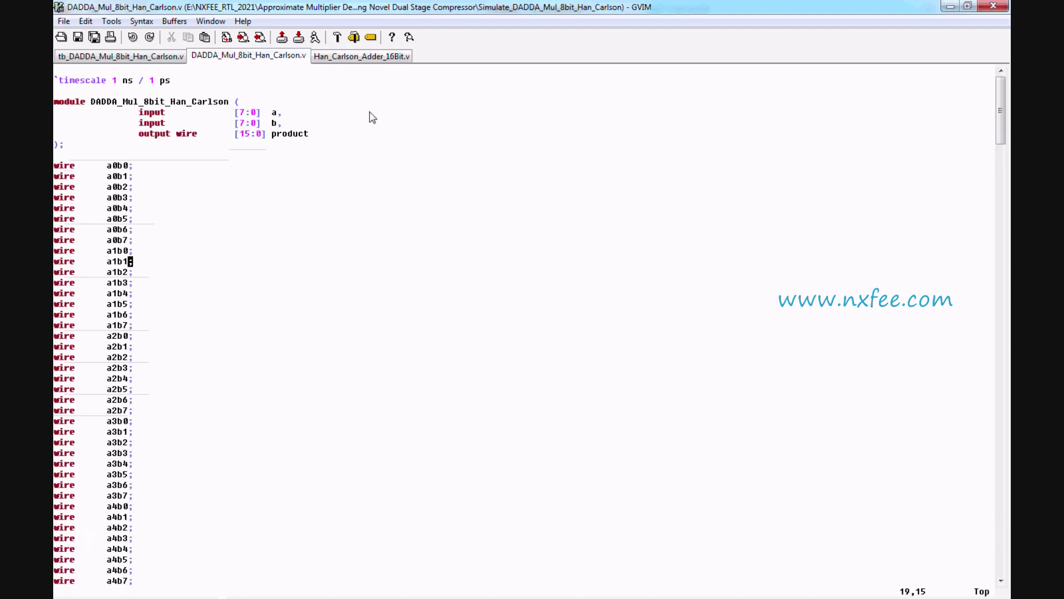
click(361, 56)
drag(54, 101, 170, 472)
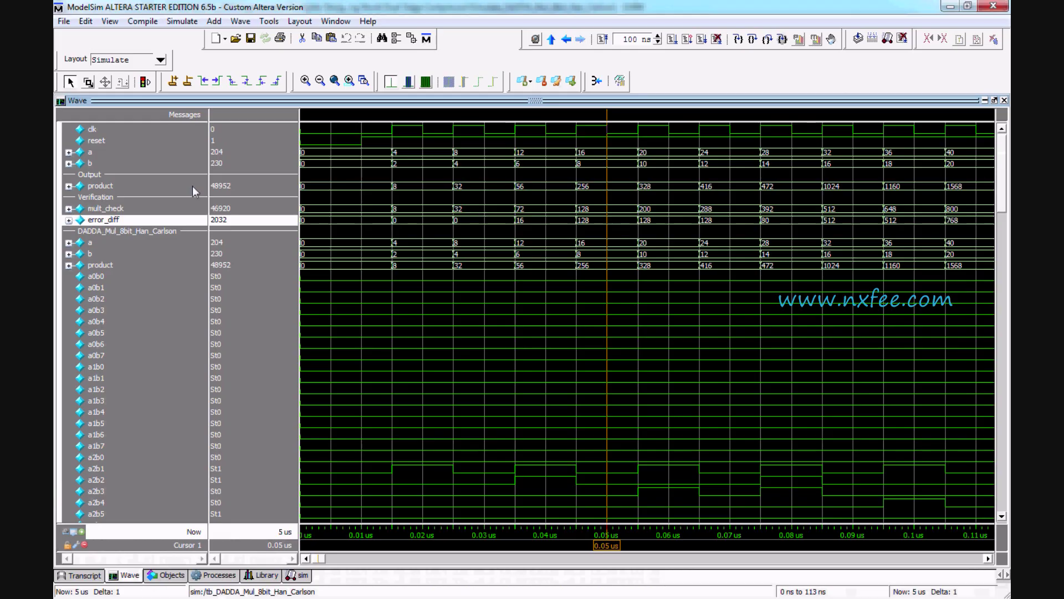
- Highlight the a, b, product, error_diff and mult_check waveforms, then bring up the ISE design summary
click(114, 153)
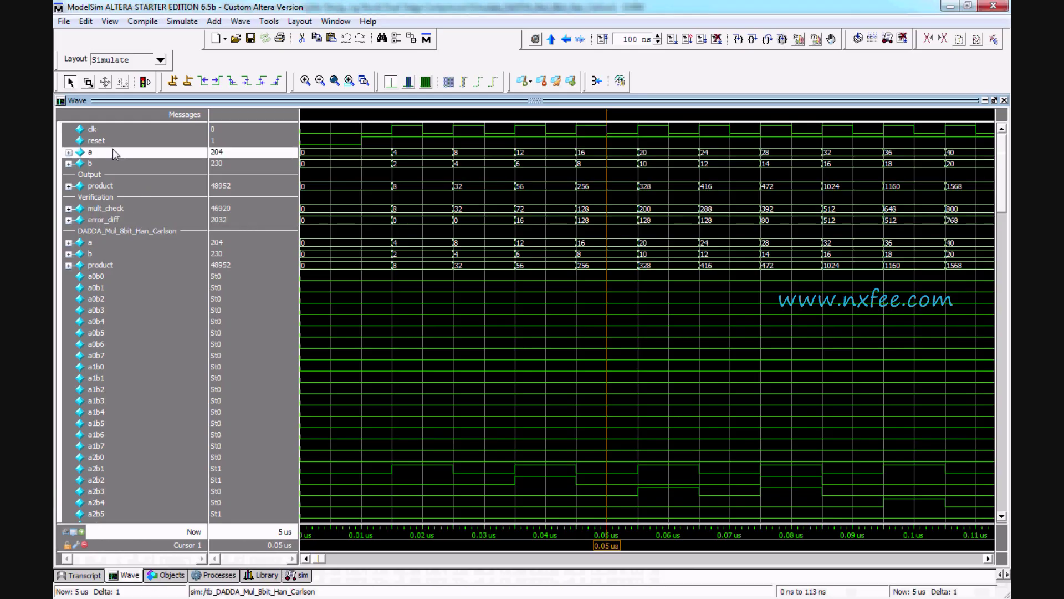
click(113, 163)
click(108, 187)
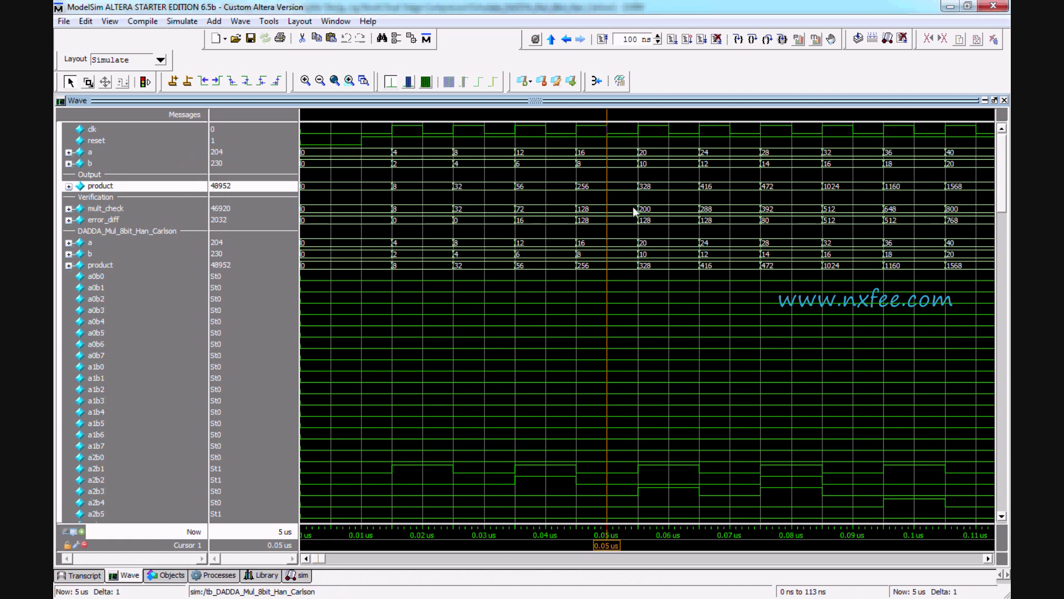
click(142, 222)
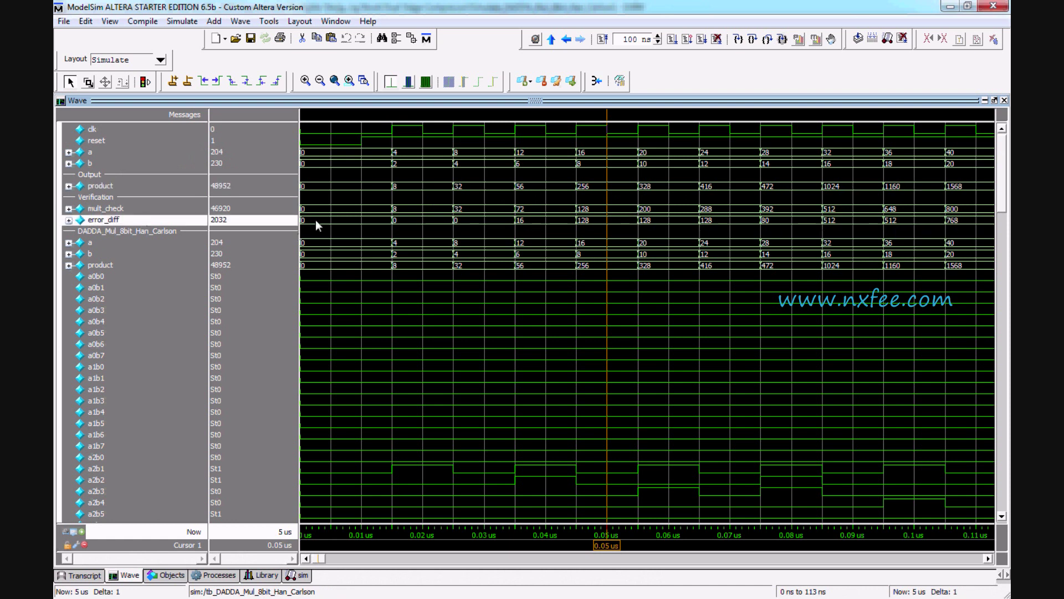
click(129, 209)
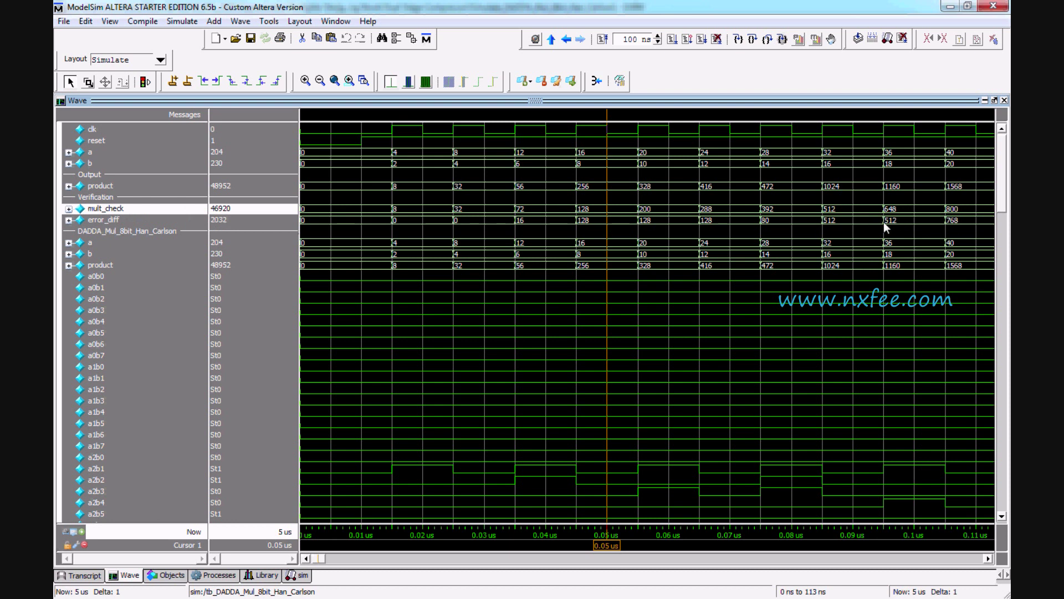
key(alt+Tab)
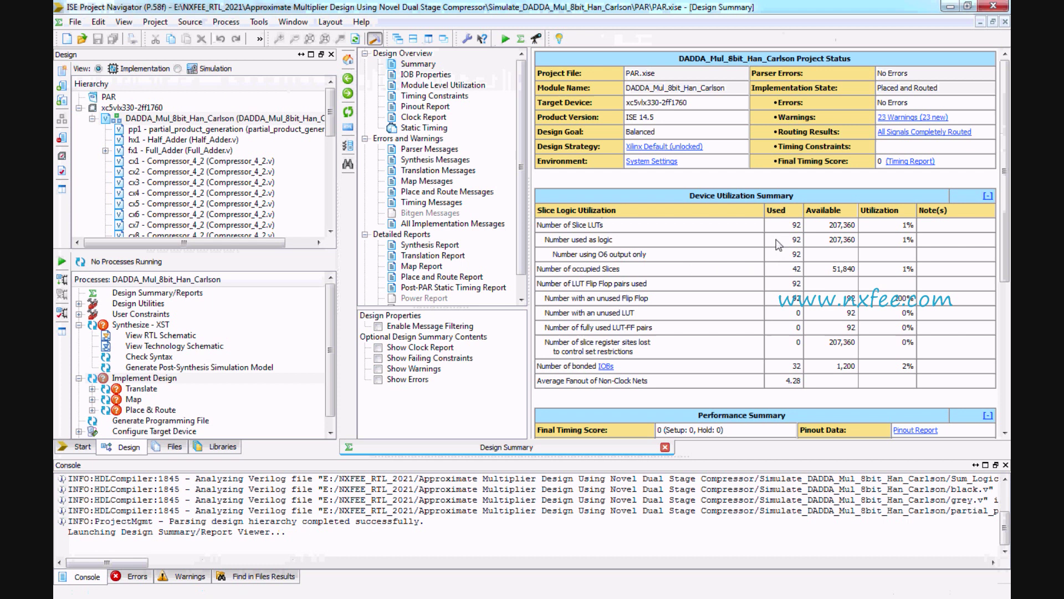
- Find the 9.608ns maximum delay in the Synthesis Report and run View RTL Schematic
scroll(760, 240, down, 3)
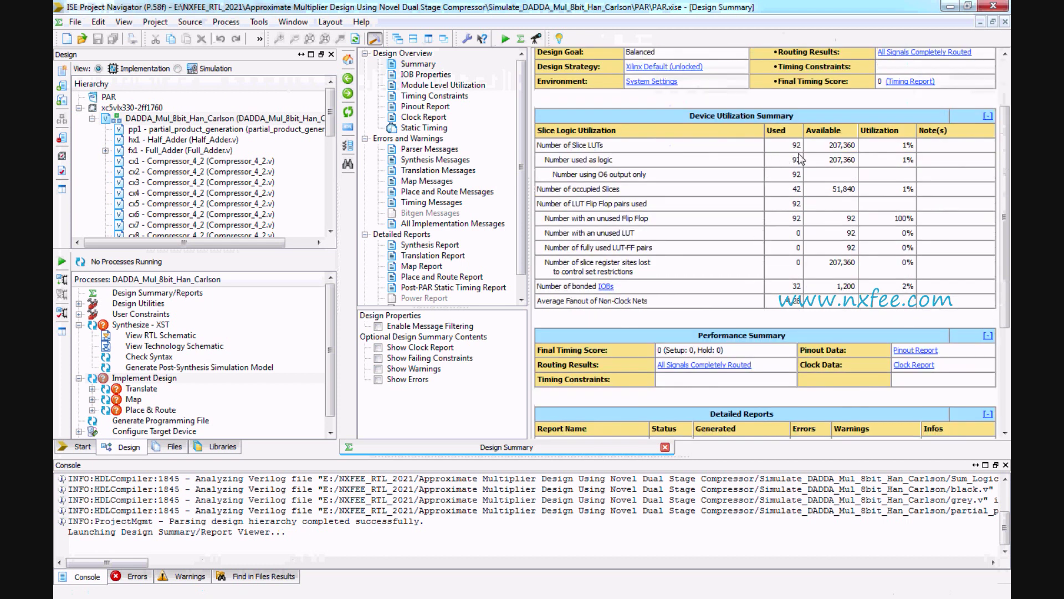
scroll(798, 160, up, 2)
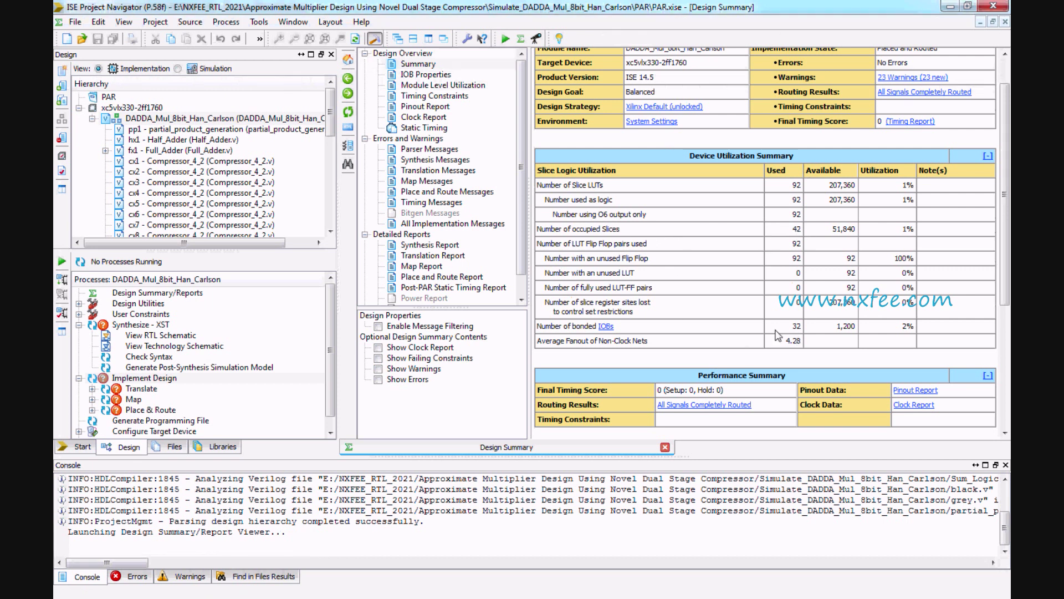
click(452, 247)
key(ctrl+f)
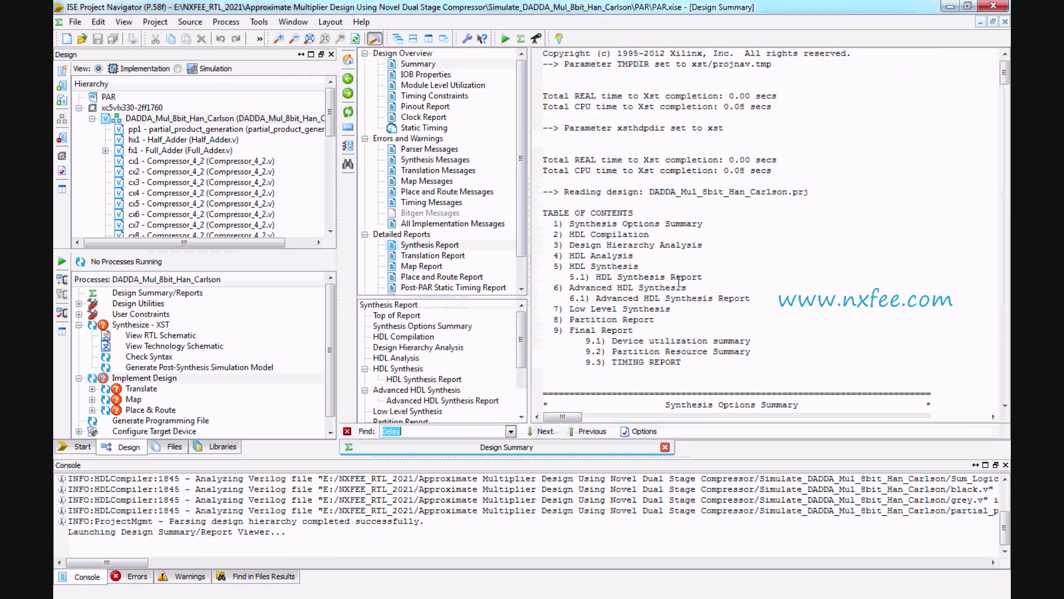
click(545, 430)
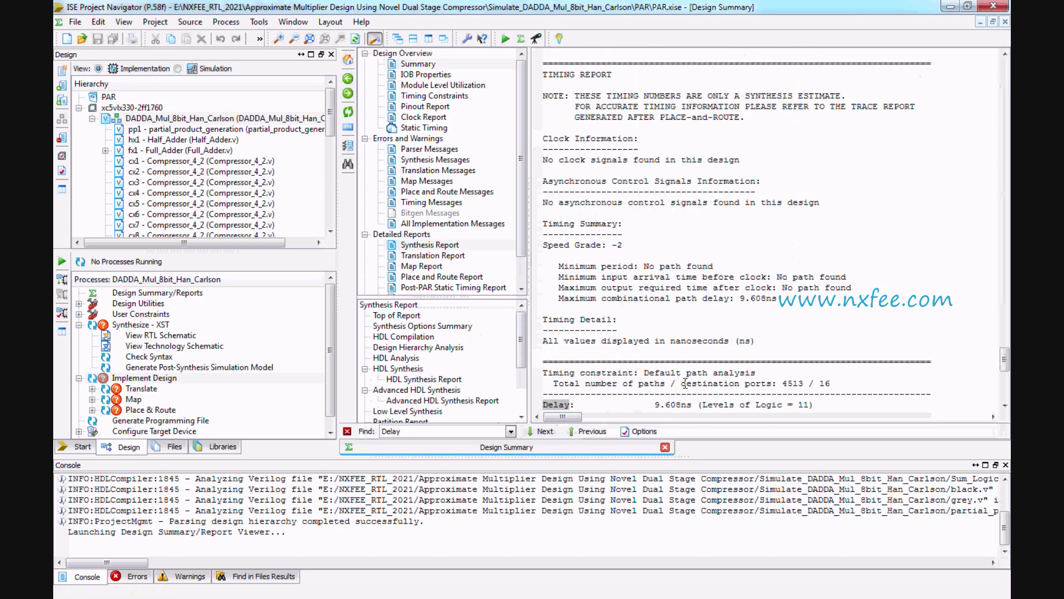
click(662, 332)
drag(662, 332, 713, 332)
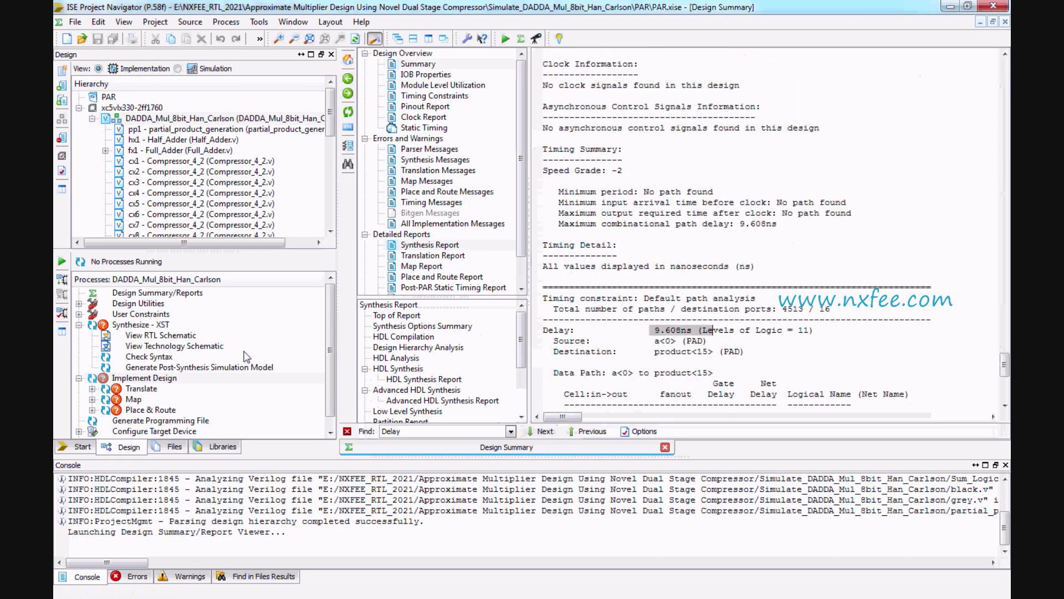
double_click(161, 337)
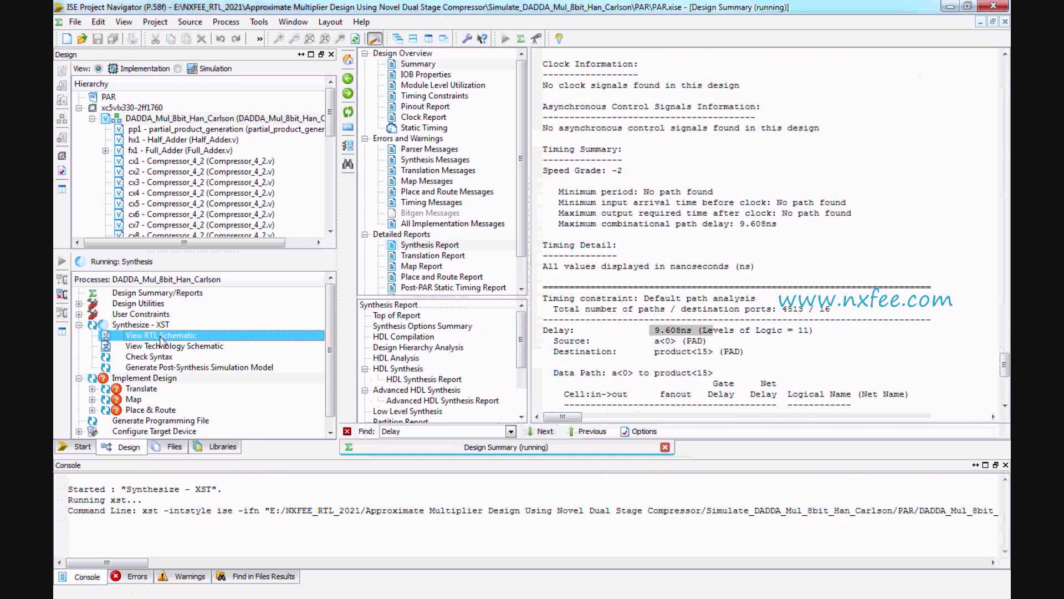
- Zoom into the top of the RTL schematic, highlighting two nets and the partial_product_generation block
scroll(582, 144, up, 2)
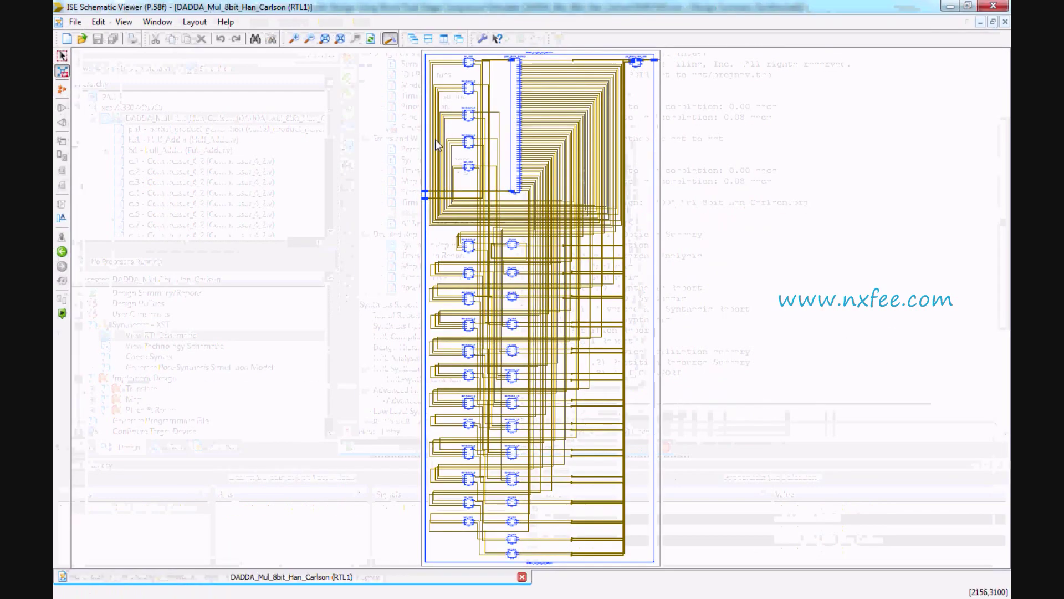
drag(372, 131, 757, 360)
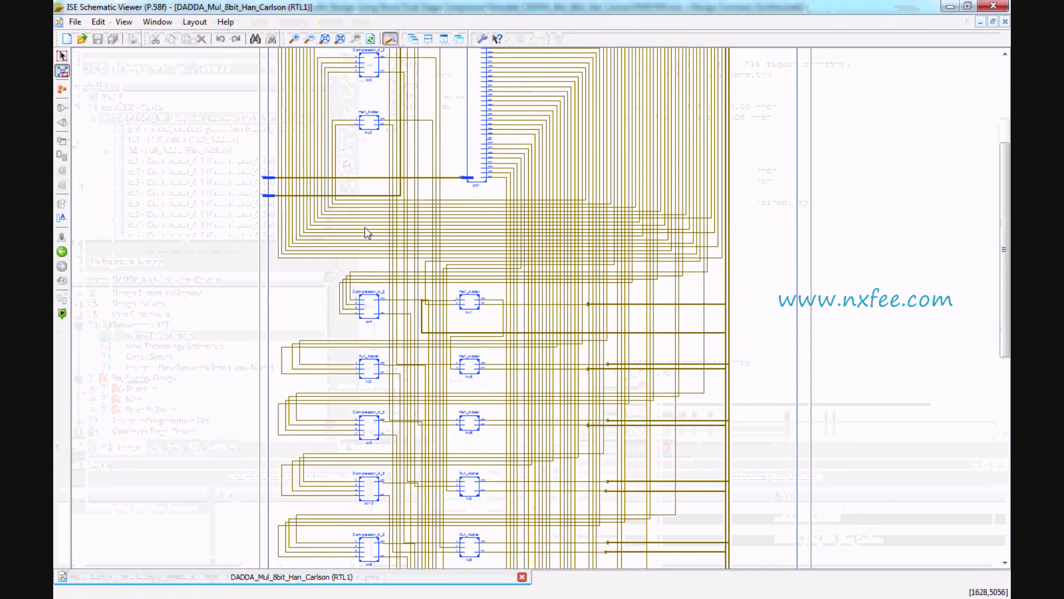
click(309, 179)
click(309, 195)
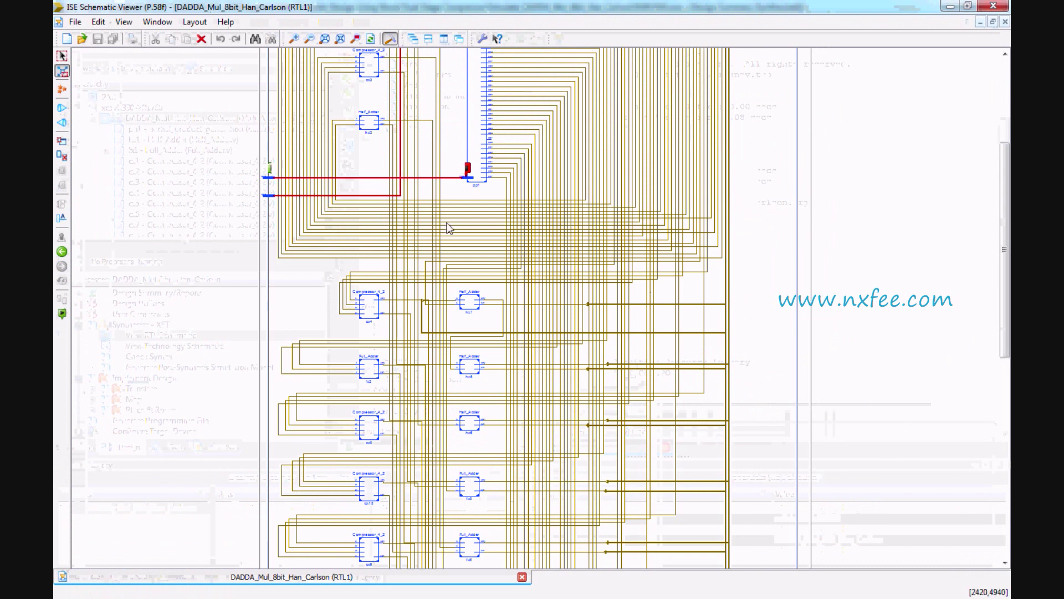
scroll(449, 228, up, 3)
scroll(460, 183, up, 3)
scroll(465, 143, up, 3)
click(428, 136)
- Inspect compressors cx9 and cx8, descending into cx8's internal gates
scroll(542, 326, down, 6)
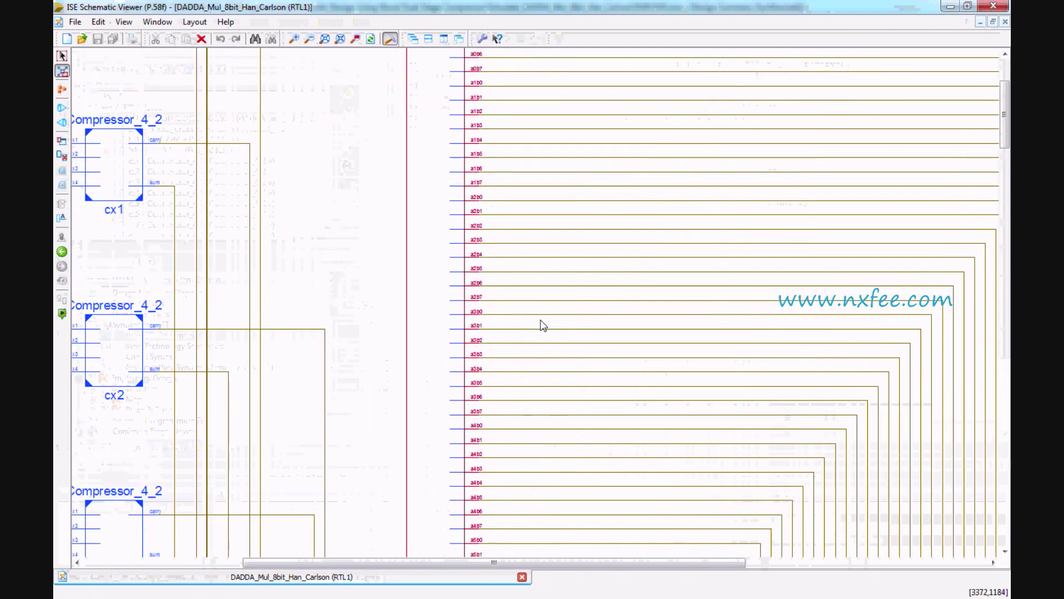
ctrl+scroll(541, 337, down, 2)
ctrl+scroll(862, 361, down, 4)
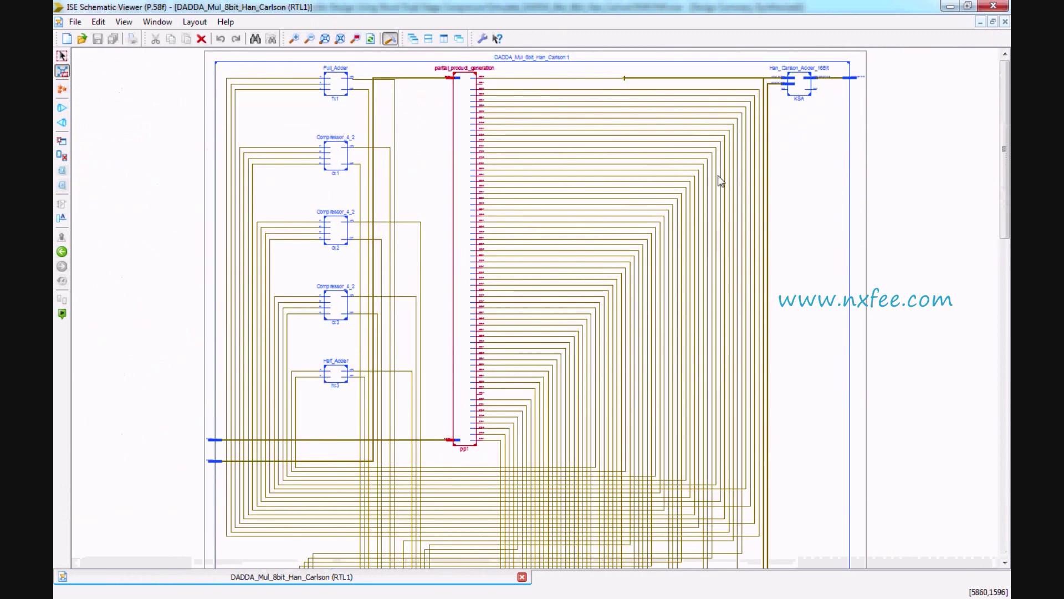
ctrl+scroll(625, 349, up, 4)
scroll(614, 359, down, 2)
ctrl+scroll(244, 407, up, 3)
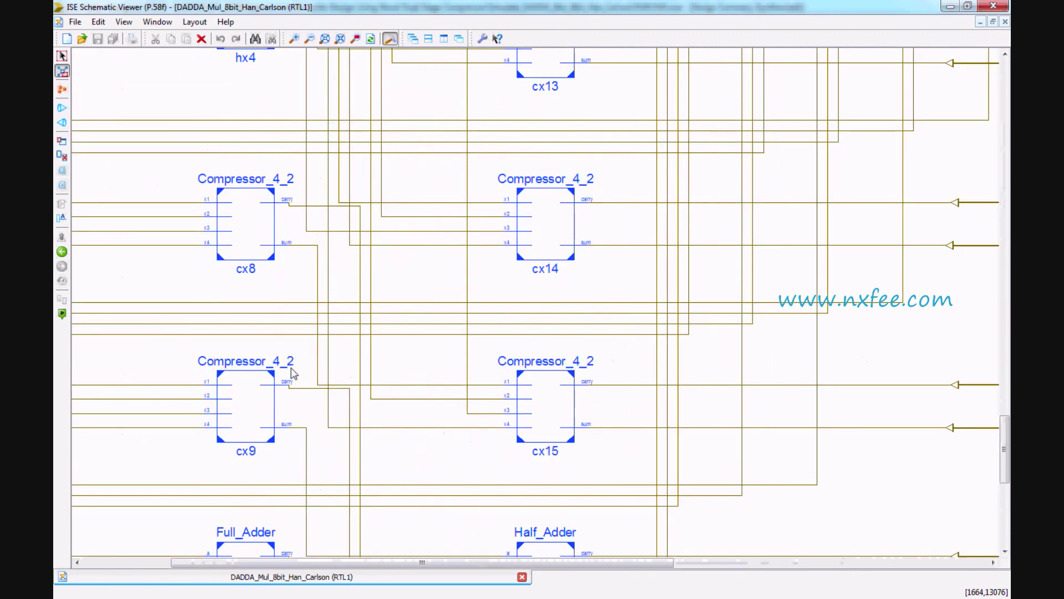
click(249, 401)
double_click(244, 197)
ctrl+scroll(450, 316, down, 2)
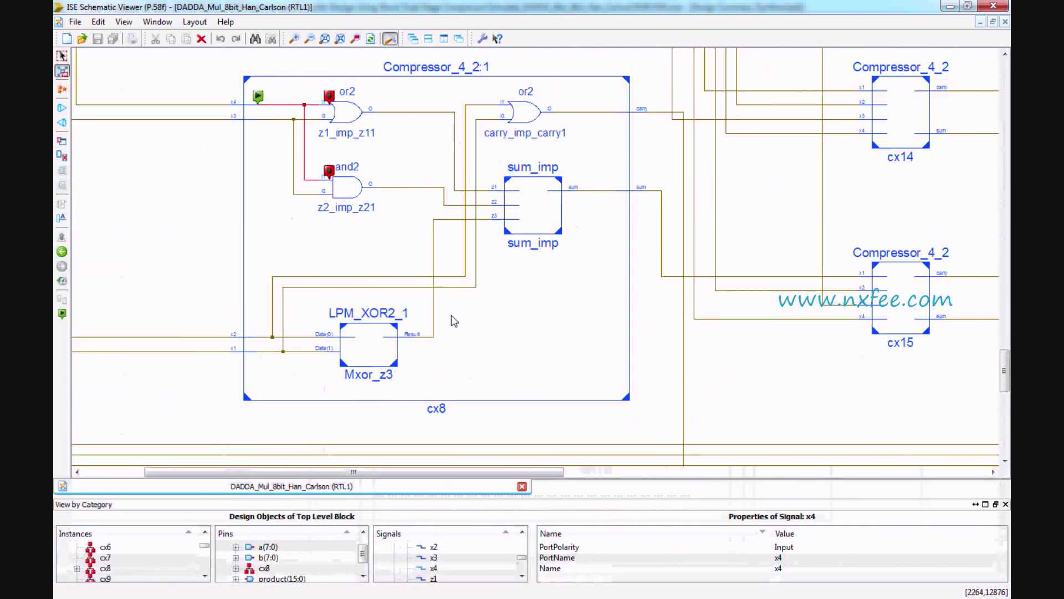
click(396, 230)
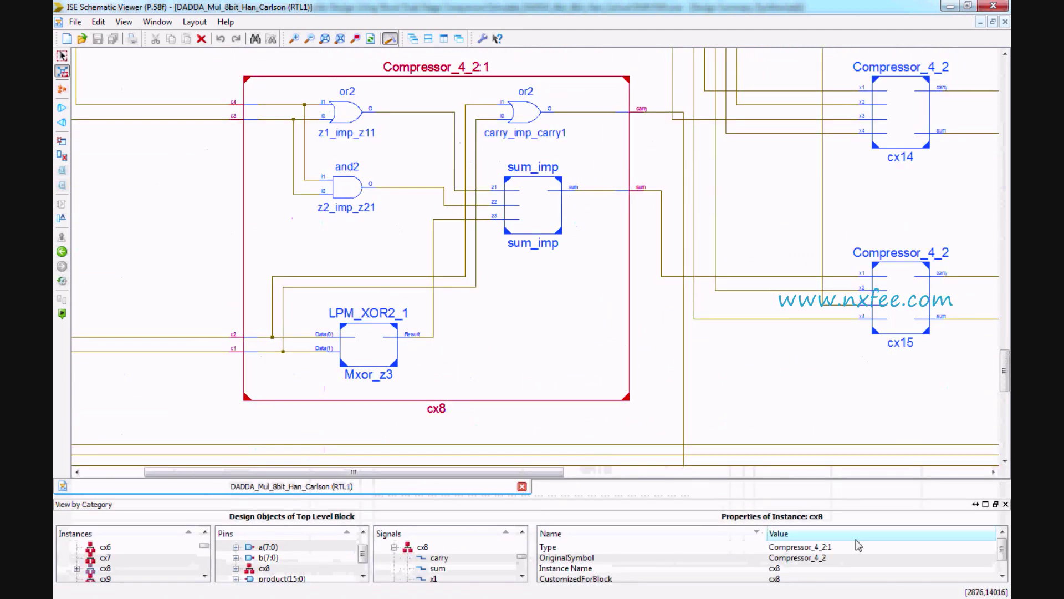
- Push into the KSA adder instance and close the design objects and properties panel
click(996, 504)
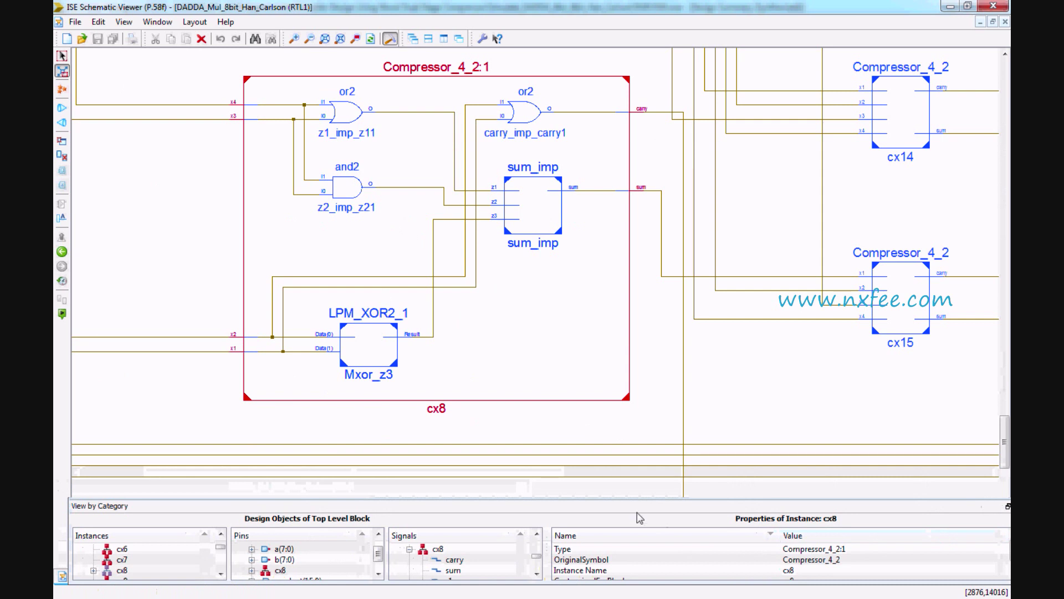
ctrl+scroll(549, 311, down, 3)
scroll(510, 297, up, 10)
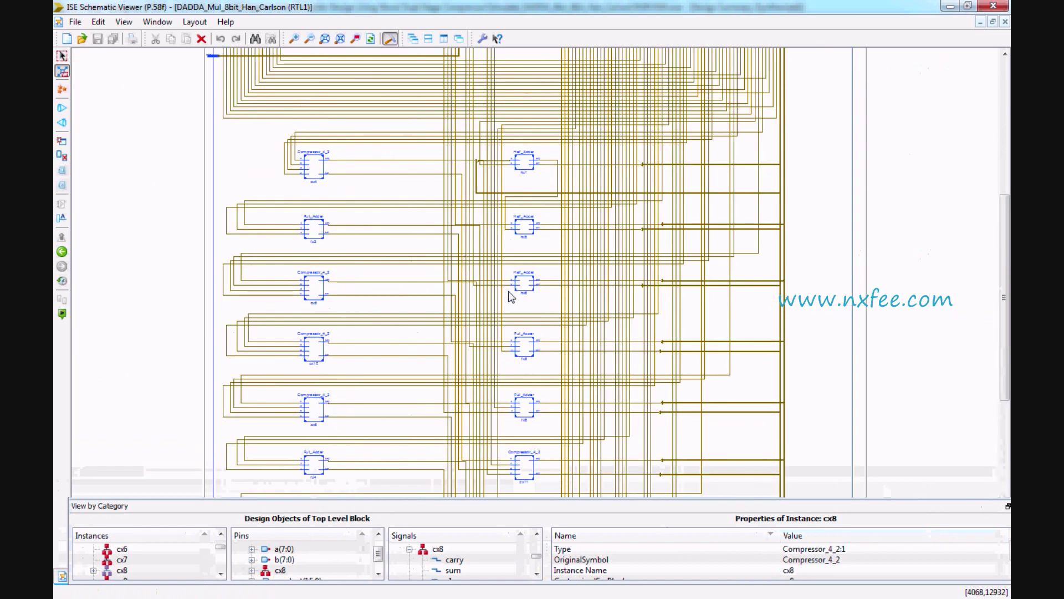
ctrl+scroll(945, 82, up, 3)
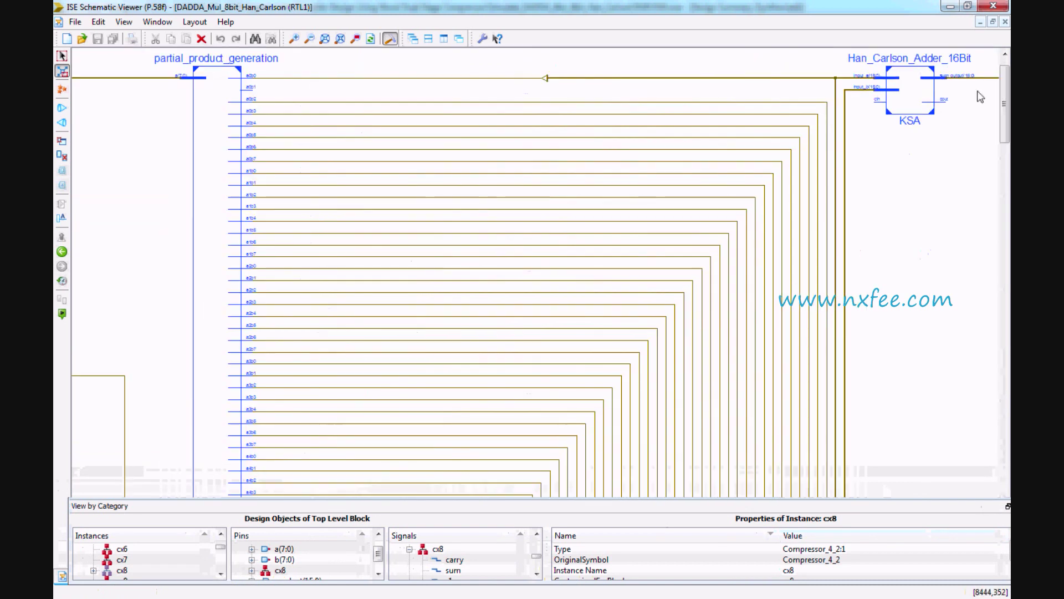
scroll(979, 95, up, 1)
click(920, 140)
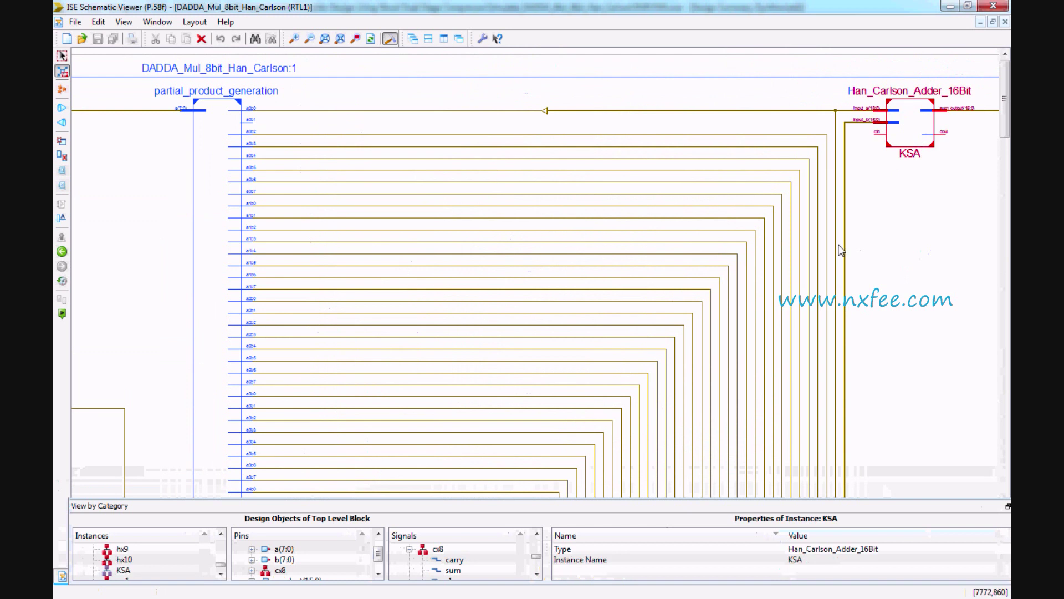
double_click(919, 138)
drag(979, 513, 896, 517)
click(882, 511)
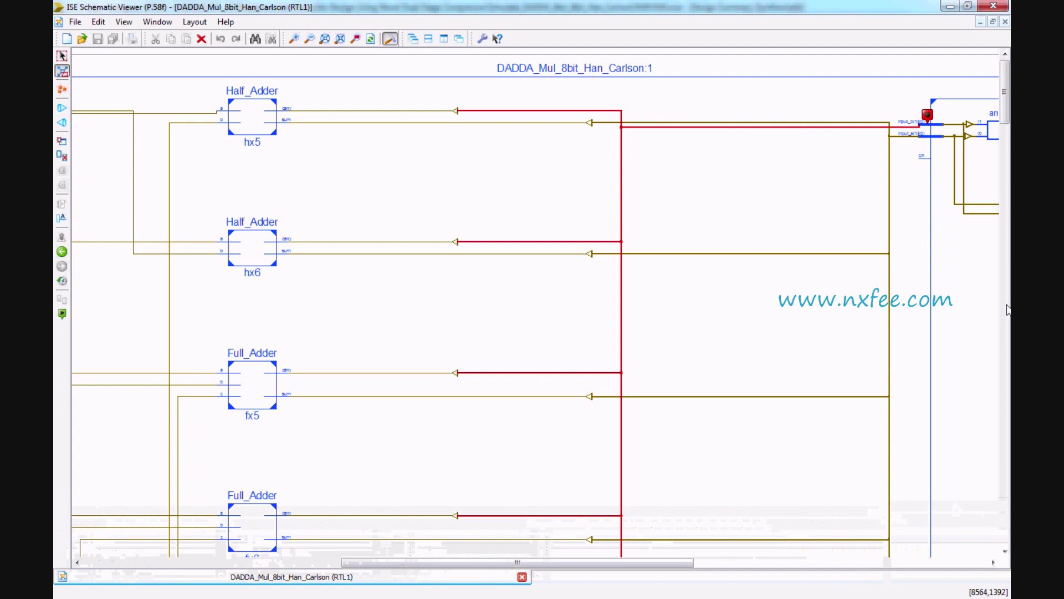
- Inspect the Han_Carlson adder's LPM_XOR2_16, Sum_Logic and upper and lower black cells
drag(545, 563, 831, 563)
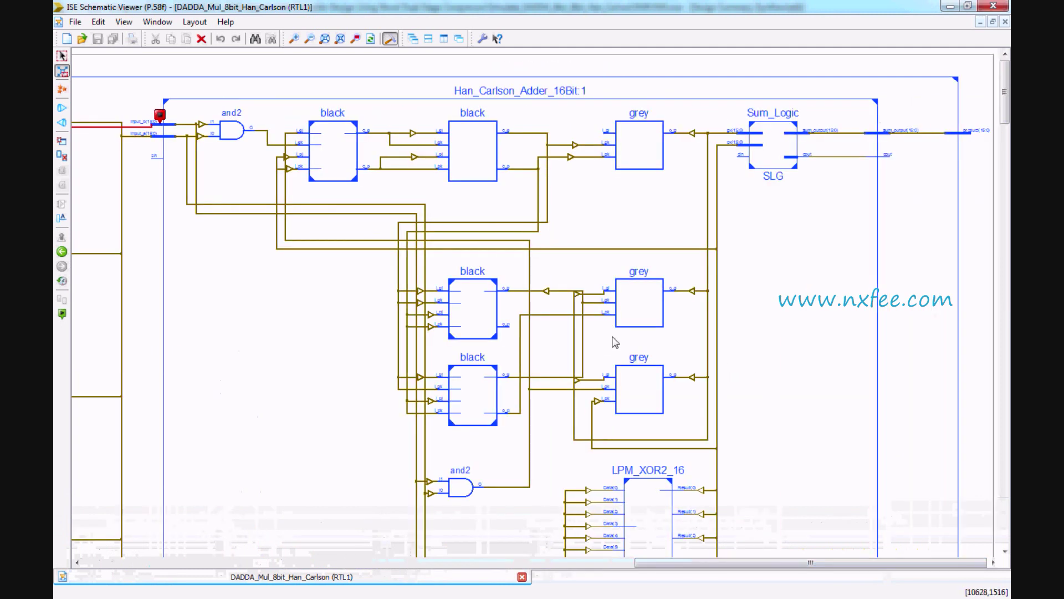
scroll(613, 340, down, 1)
click(896, 313)
click(802, 316)
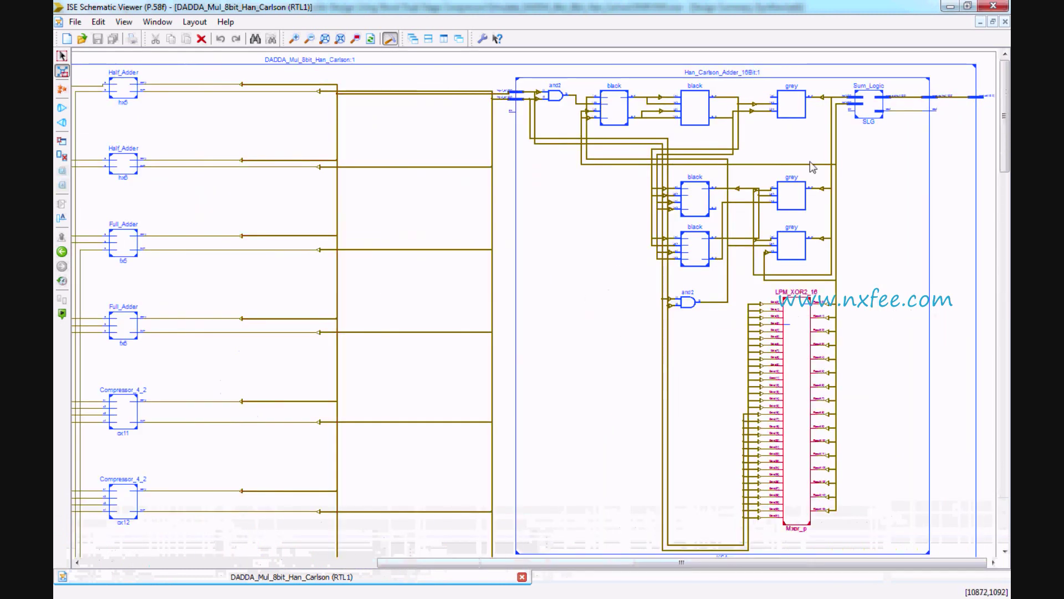
click(865, 108)
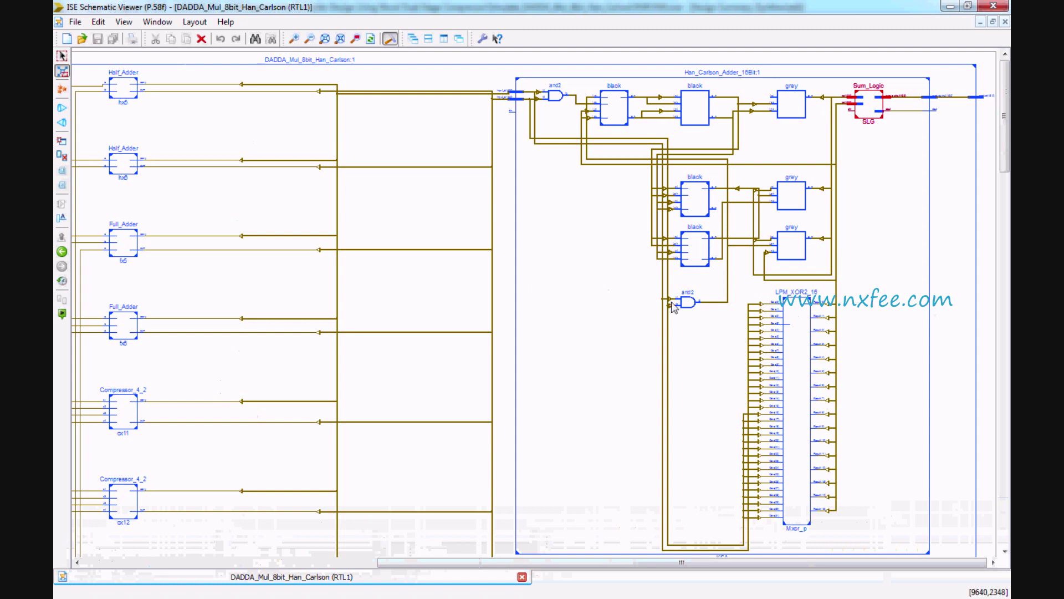
click(696, 246)
click(698, 211)
scroll(791, 256, down, 5)
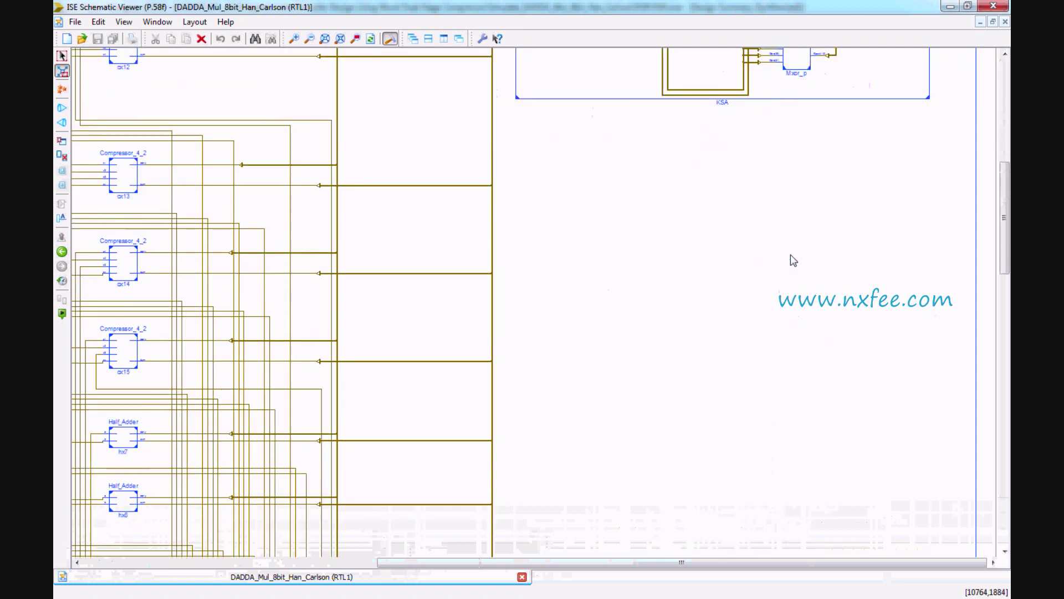
scroll(791, 257, up, 5)
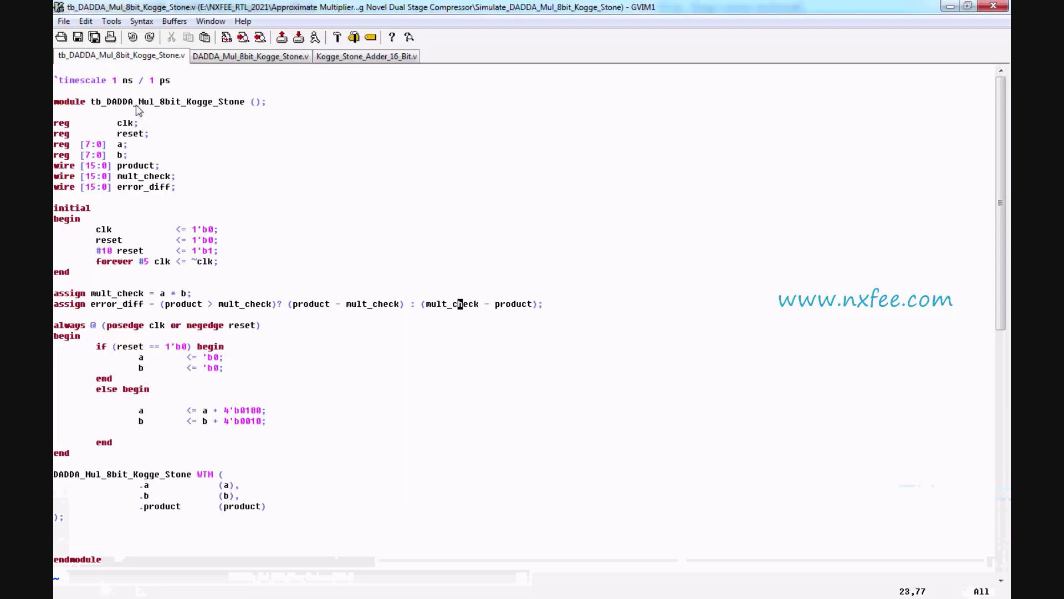
- In GVIM, highlight the multiplier module name, then the module code in another Verilog source
drag(137, 105, 240, 104)
click(355, 56)
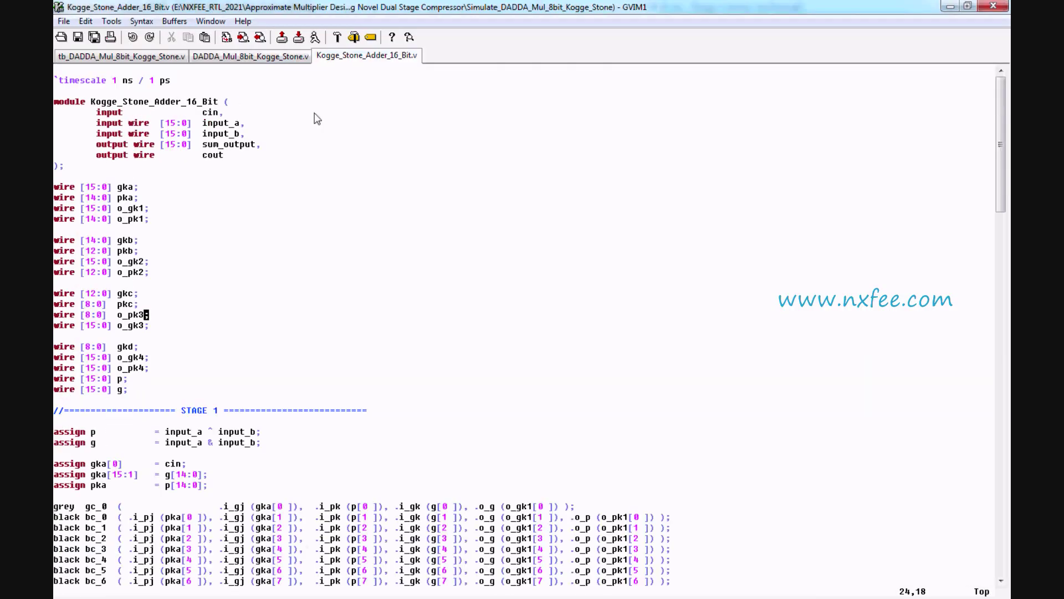
drag(136, 114, 255, 450)
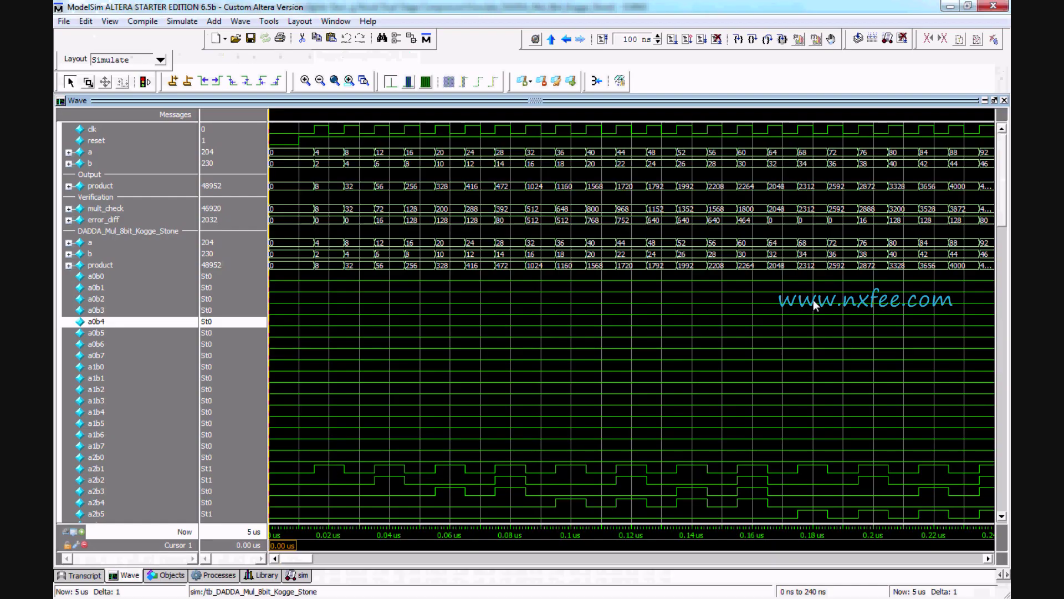
- Highlight the a input and mult_check rows of the Kogge-Stone waveform
click(87, 154)
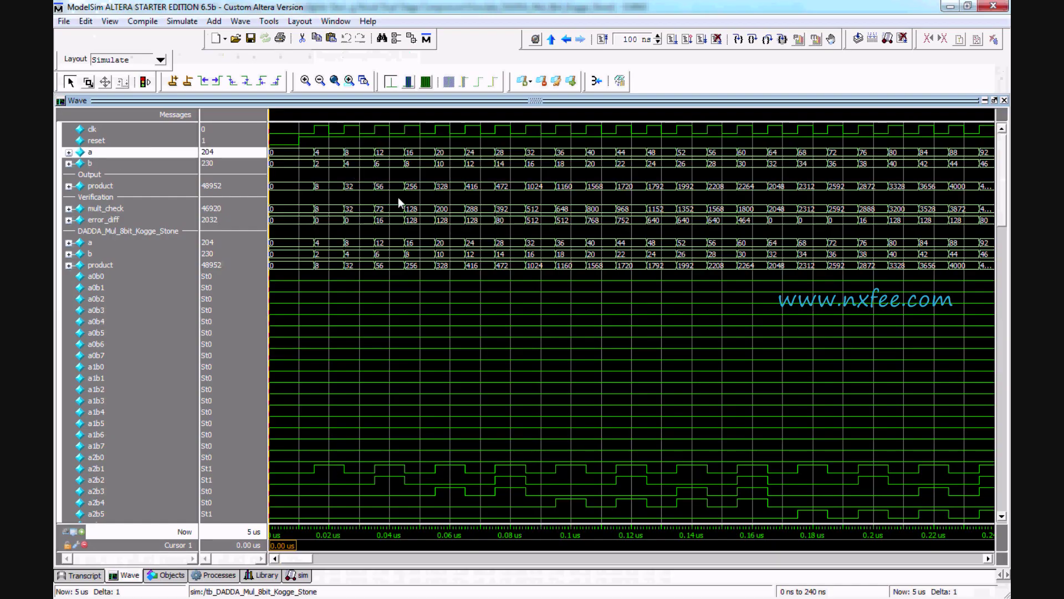
click(138, 209)
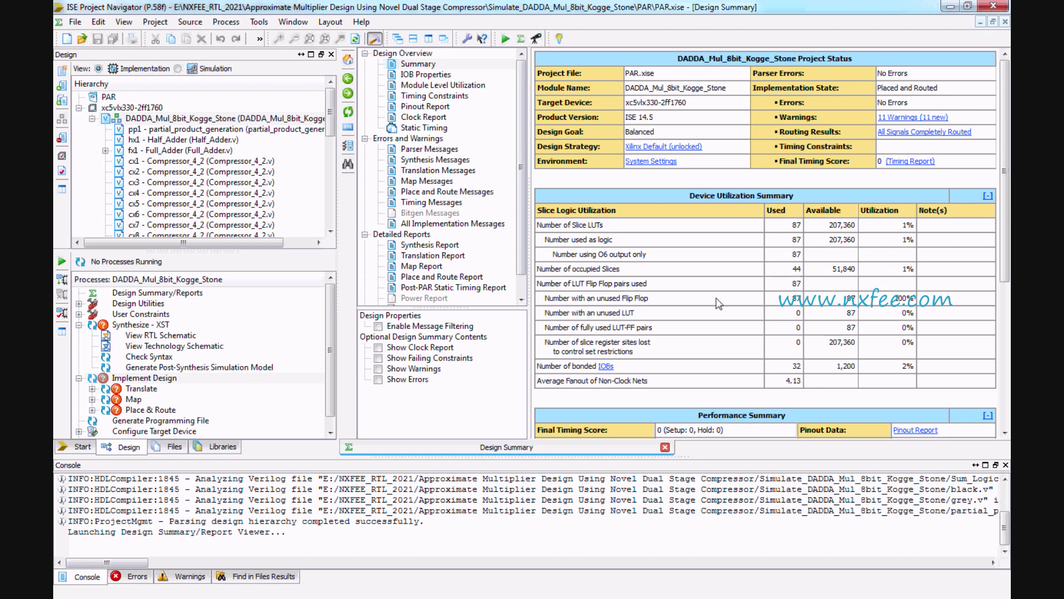
- Search the Synthesis Report for 'Delay' and mark the 9.872ns maximum delay
click(435, 245)
click(660, 279)
key(ctrl+f)
text(Delay)
key(Return)
scroll(672, 372, down, 2)
drag(654, 340, 707, 338)
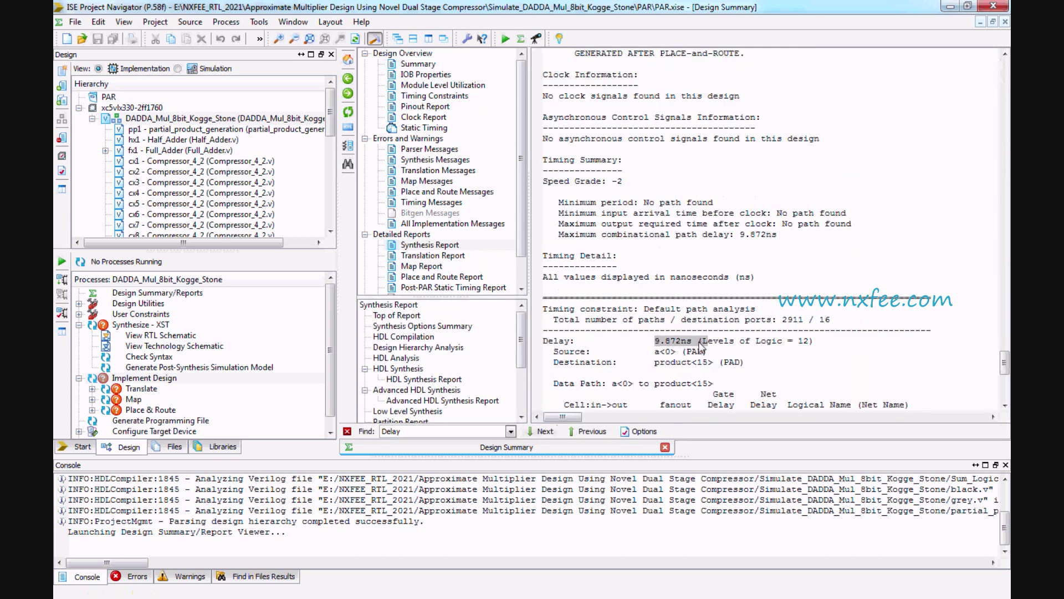
- Launch XPower Analyzer for the design without rerunning out-of-date processes
click(258, 22)
click(293, 124)
click(524, 322)
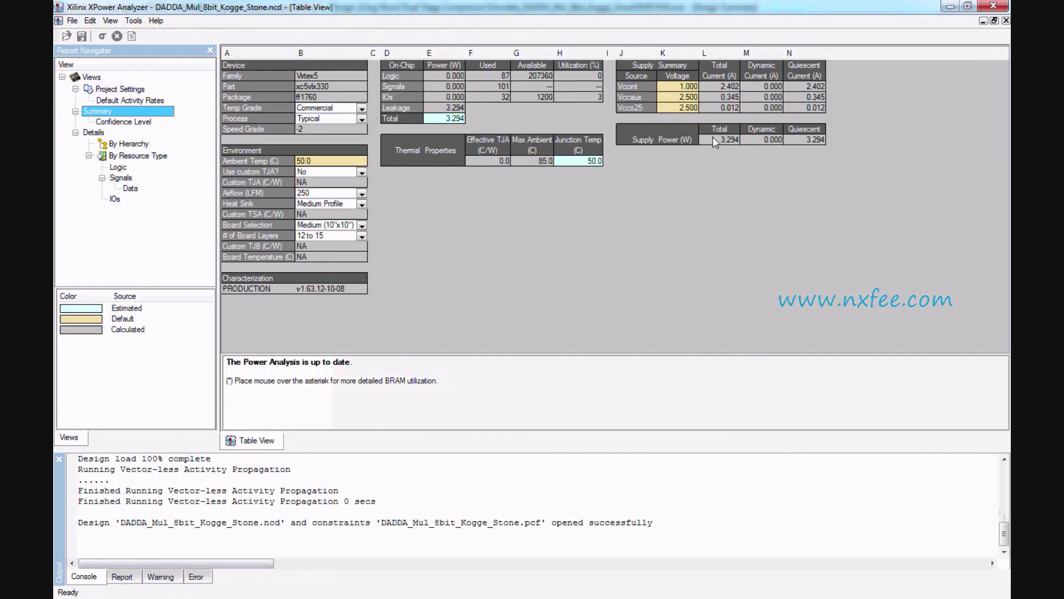
- Read the 3.294 W total supply power, then close XPower Analyzer
click(714, 140)
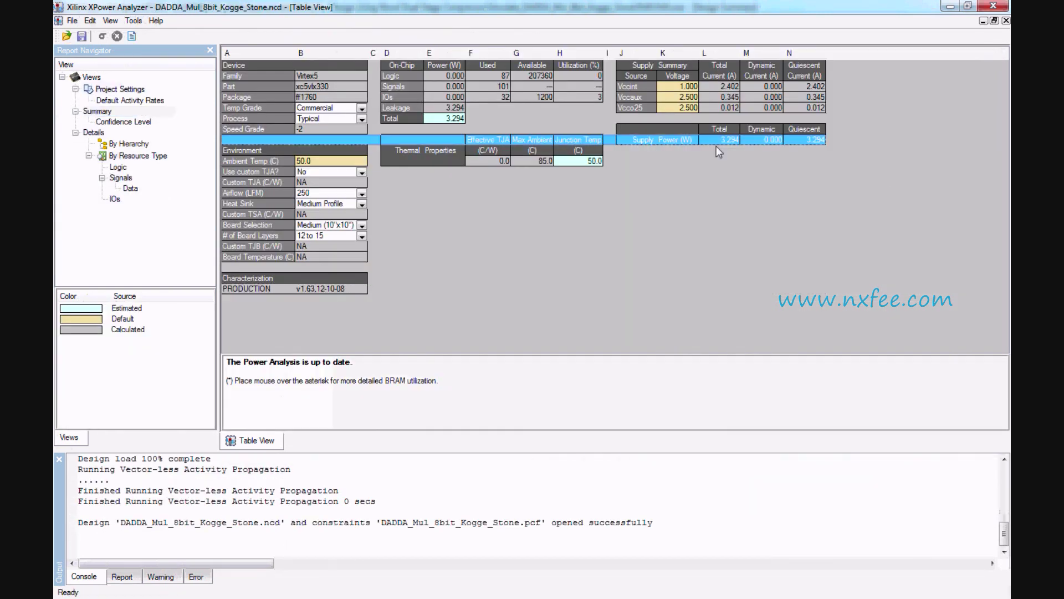
click(993, 5)
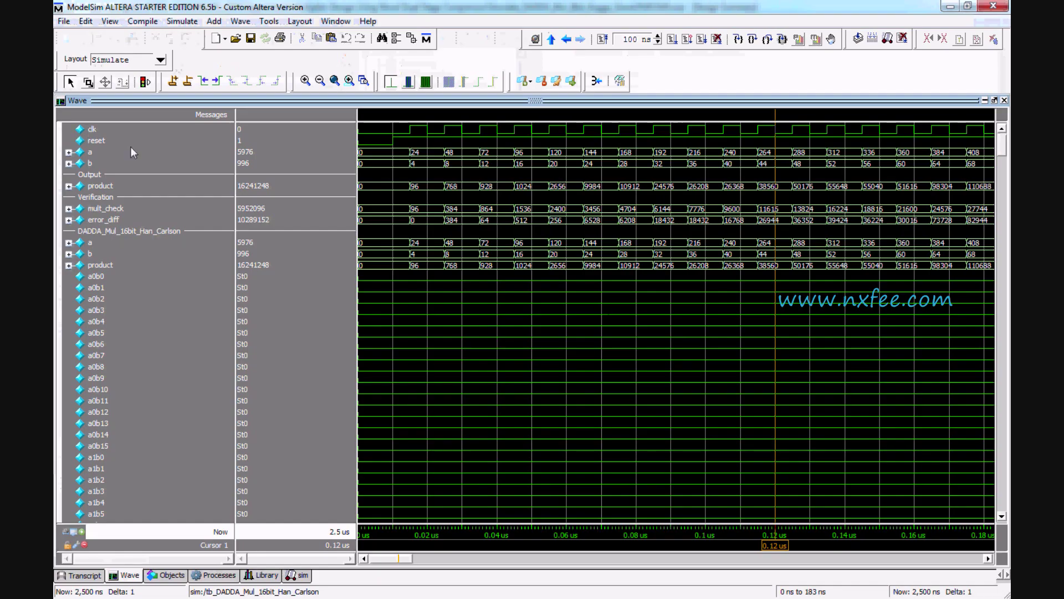
- Highlight the a, product, mult_check and error_diff signals of the 16-bit Han-Carlson waveform
click(124, 152)
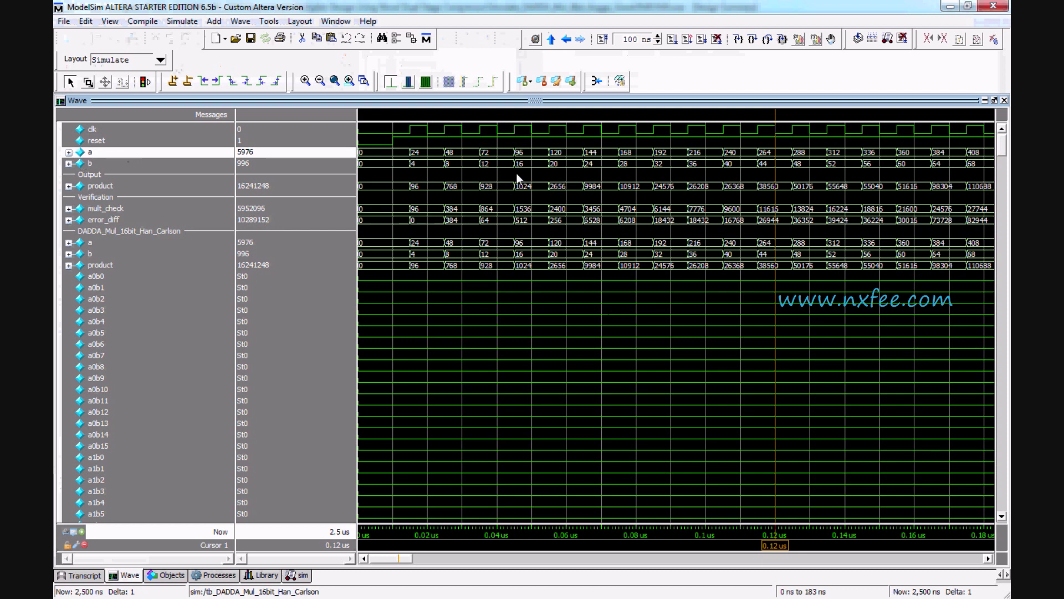
click(116, 185)
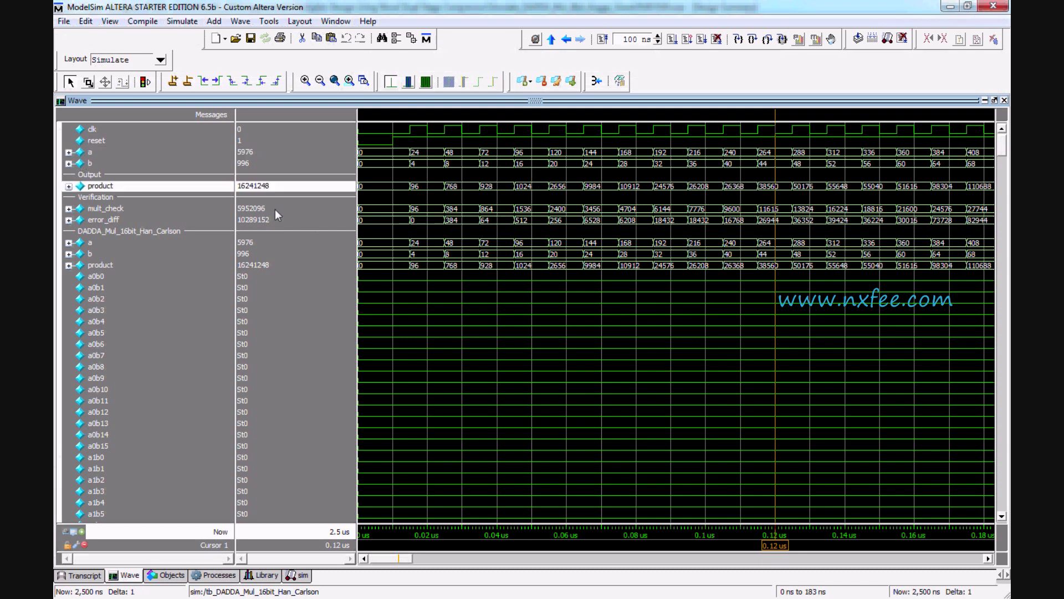
click(130, 210)
click(122, 224)
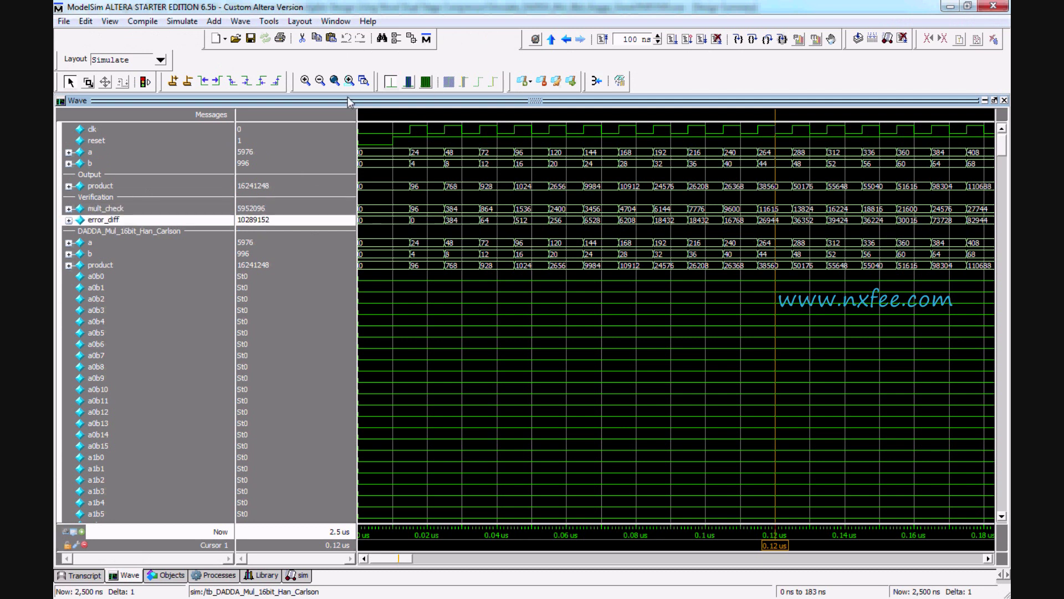
- Zoom the waveform to about 1845–1943 ns and place Cursor 1 at 1.893 us
click(334, 81)
click(87, 84)
drag(677, 261, 950, 316)
drag(713, 261, 938, 316)
drag(549, 266, 676, 322)
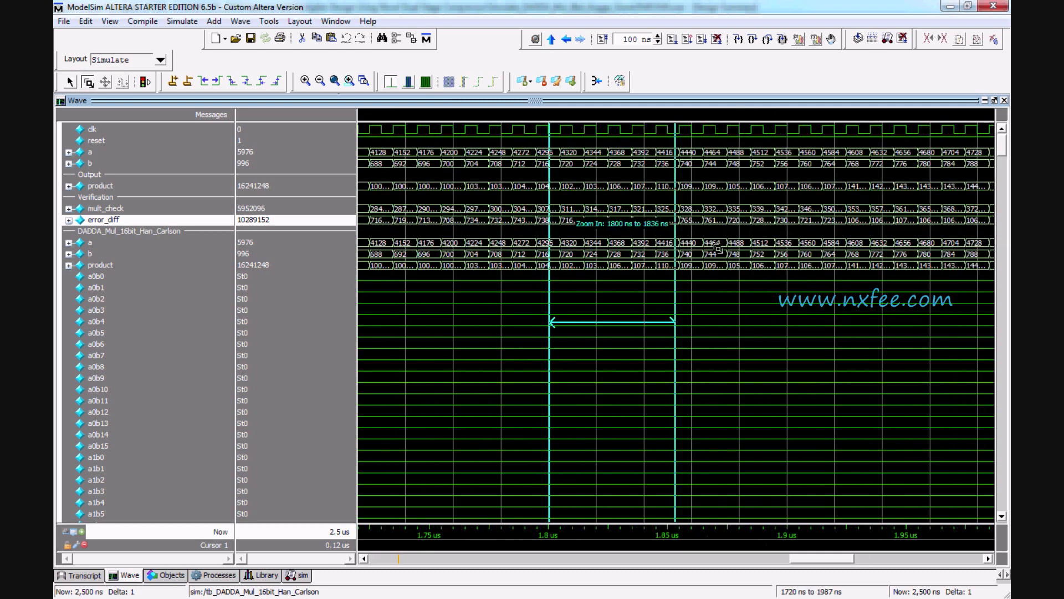
drag(606, 321, 938, 319)
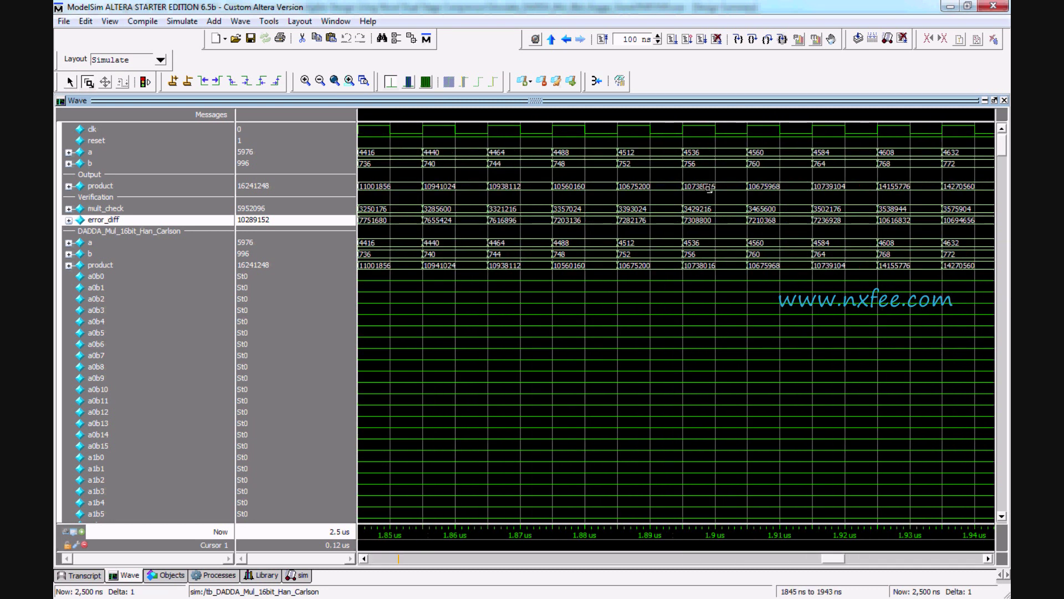
click(657, 546)
drag(659, 534, 670, 543)
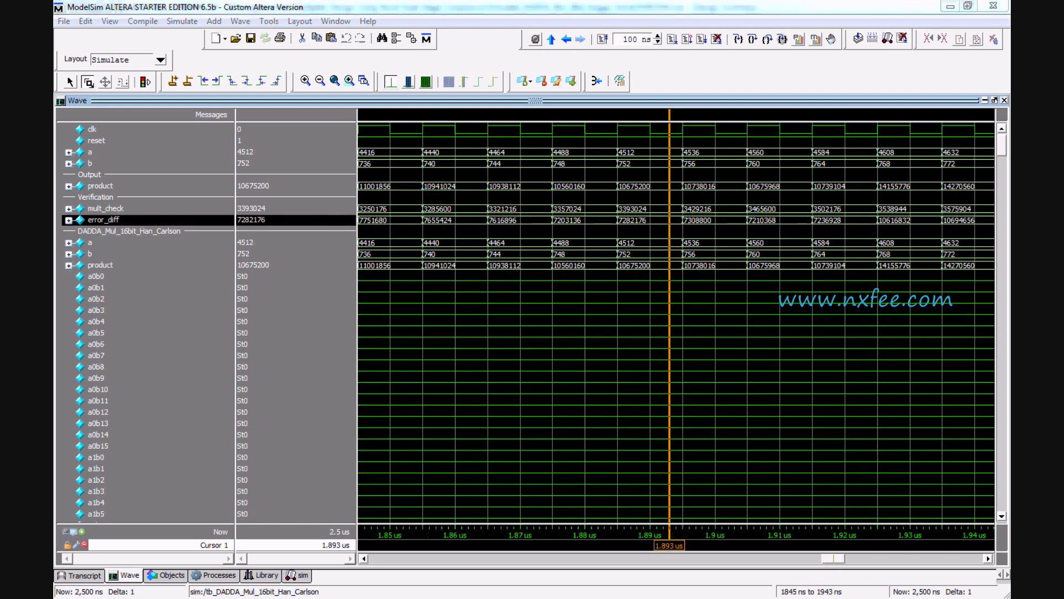
key(alt+Tab)
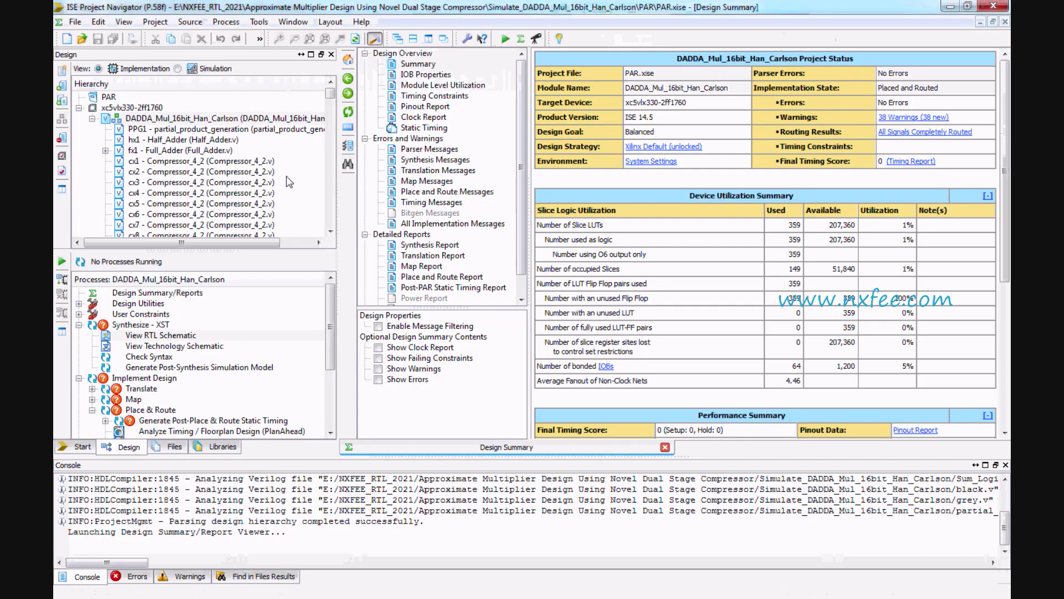
- Generate the RTL schematic for the 16-bit Han_Carlson multiplier top module
click(216, 118)
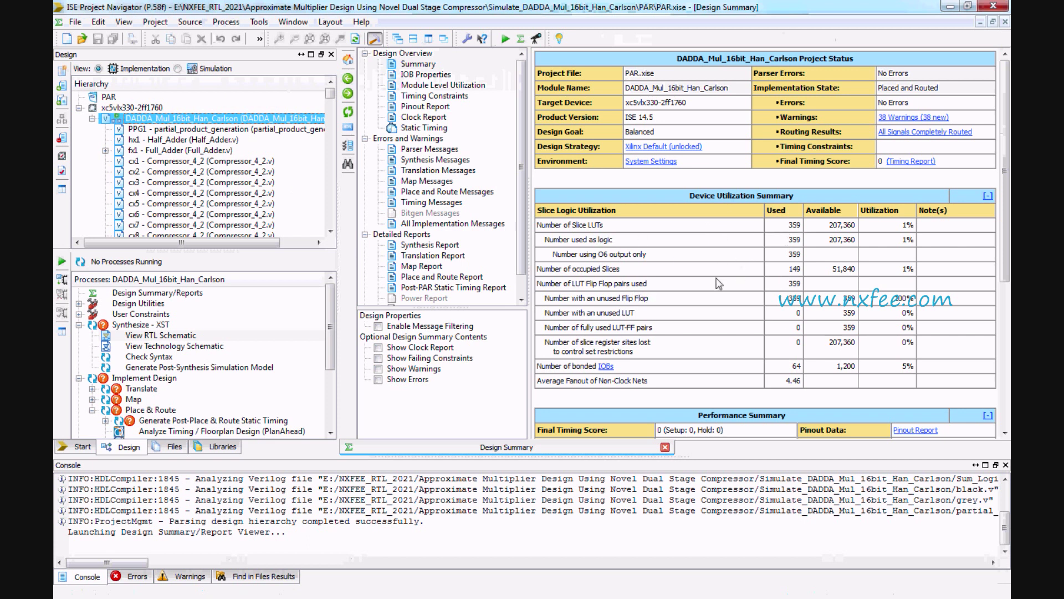
click(154, 336)
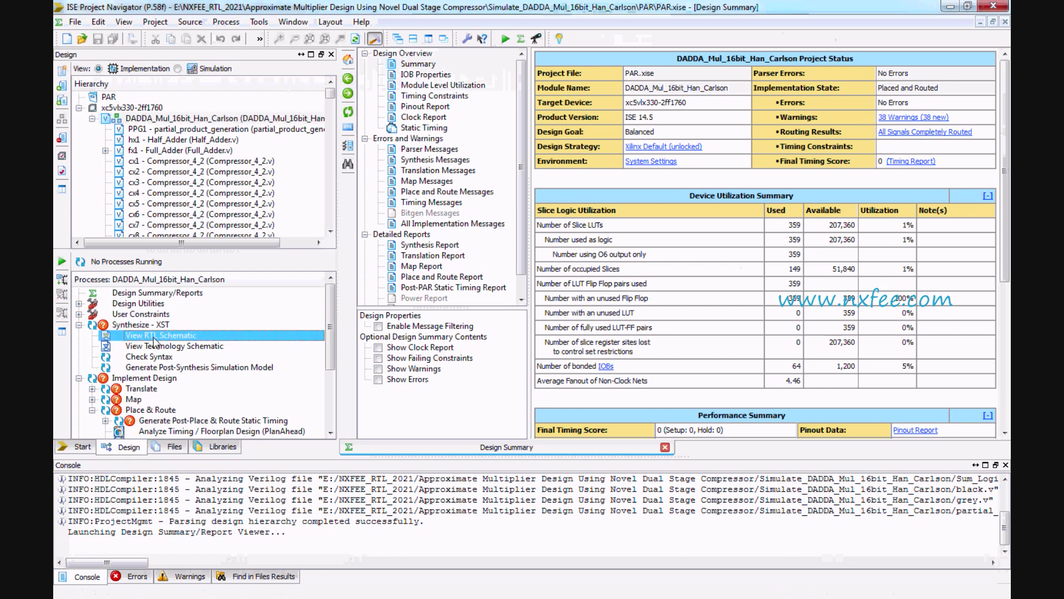
double_click(157, 338)
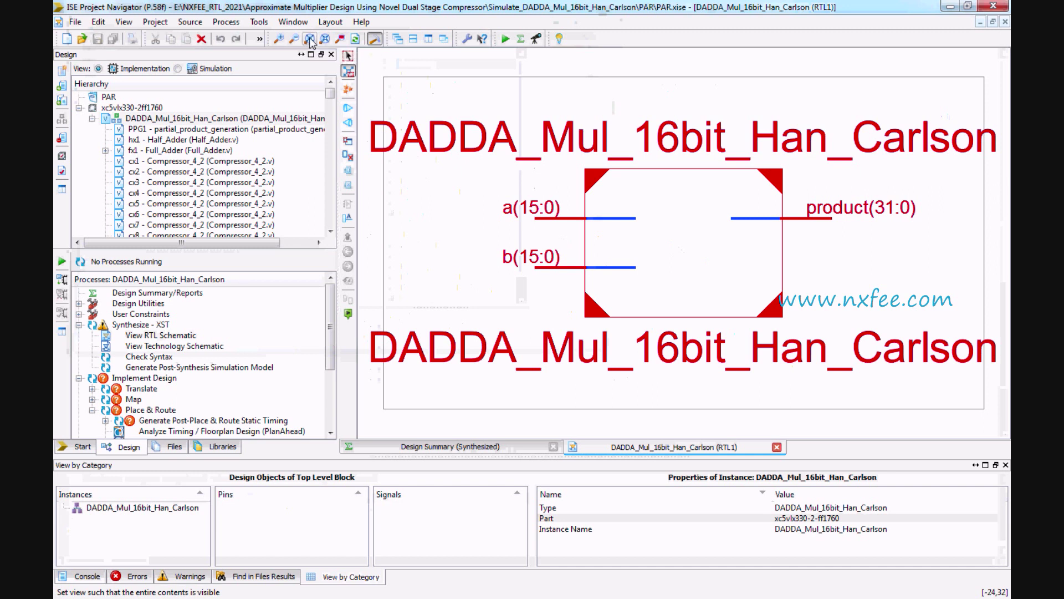
- Open the top-level block's internal schematic, fit it, zoom into an area, and float it to its own window
double_click(700, 262)
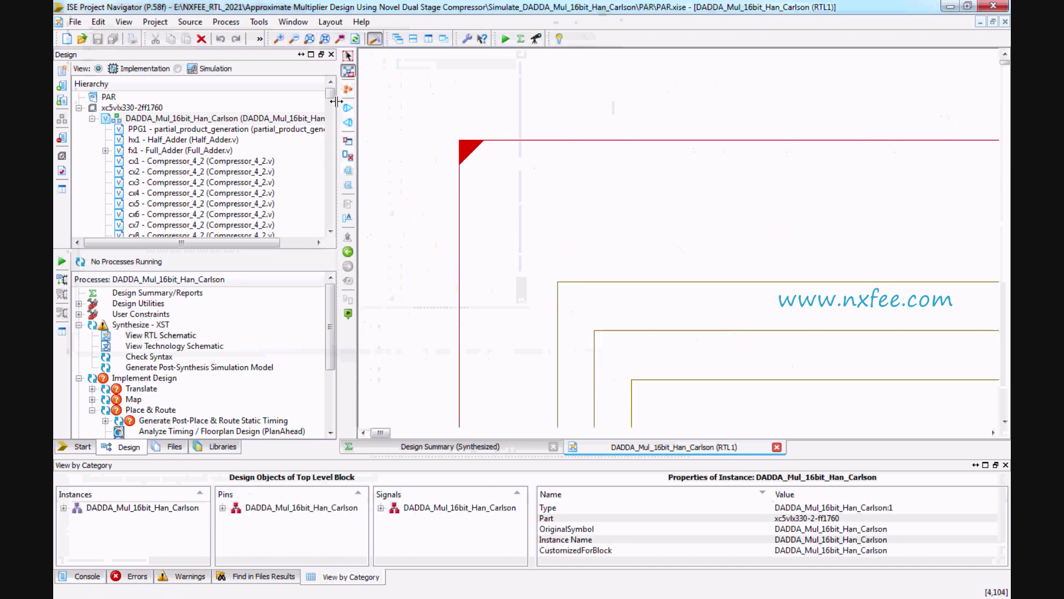
click(309, 39)
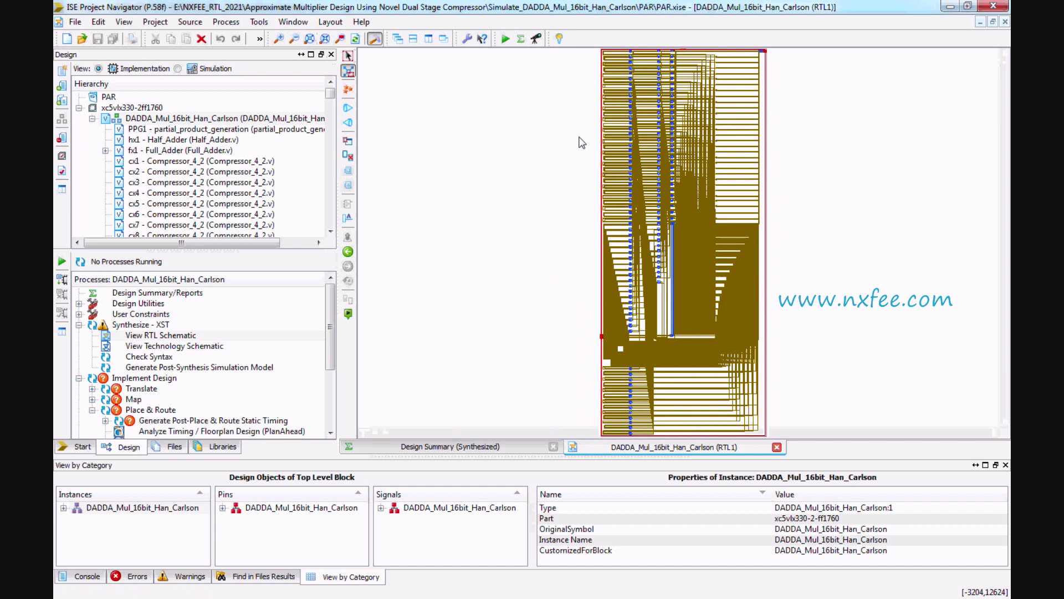
drag(539, 214, 801, 365)
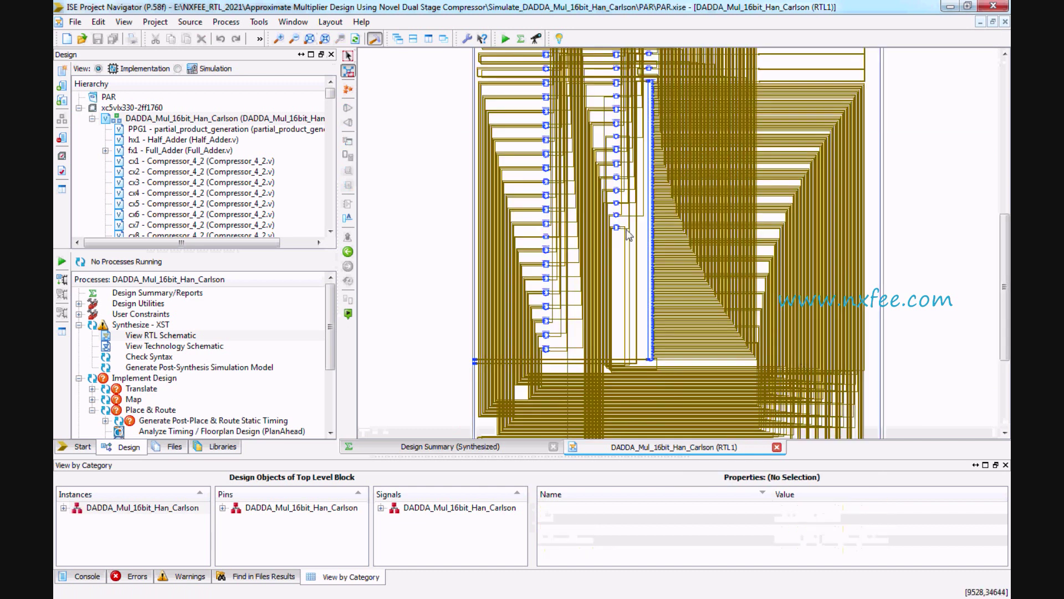
click(443, 40)
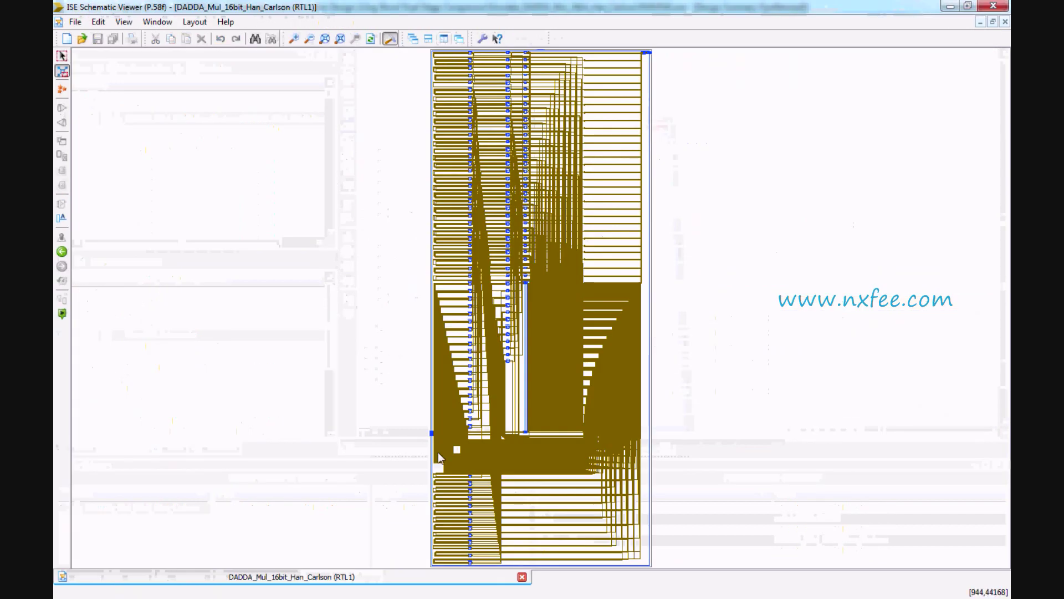
- Zoom into the schematic and select the partial_product_generation block and the Compressor_4_2 block cx56
drag(395, 263, 678, 364)
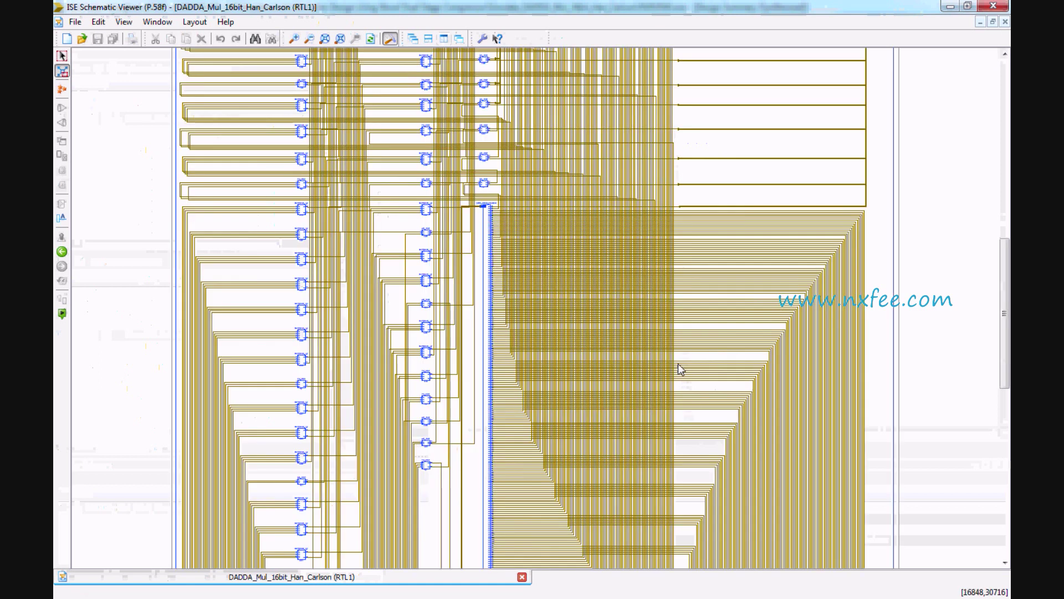
drag(374, 177, 562, 240)
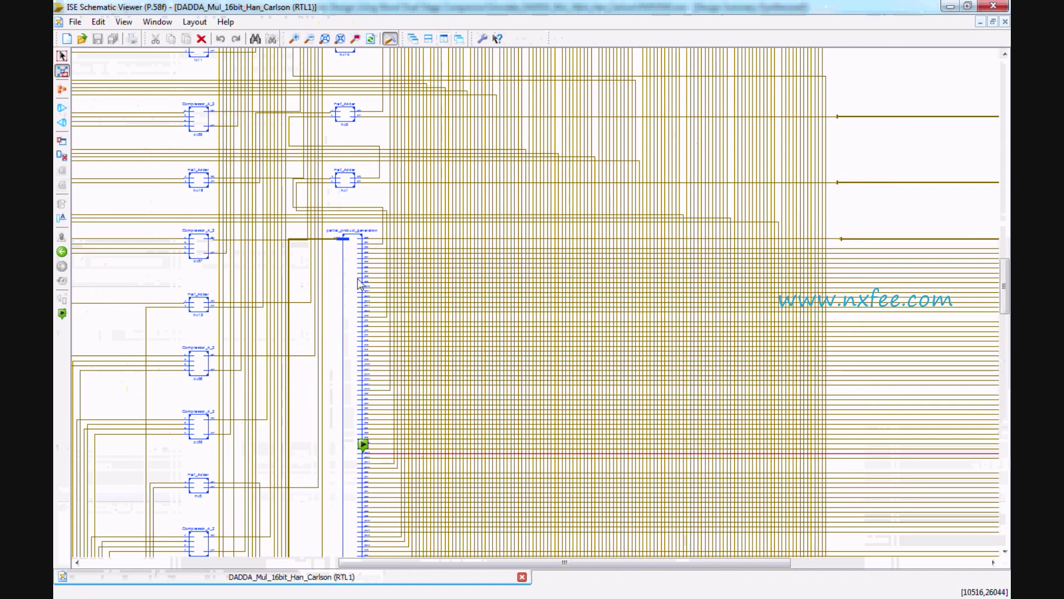
click(359, 280)
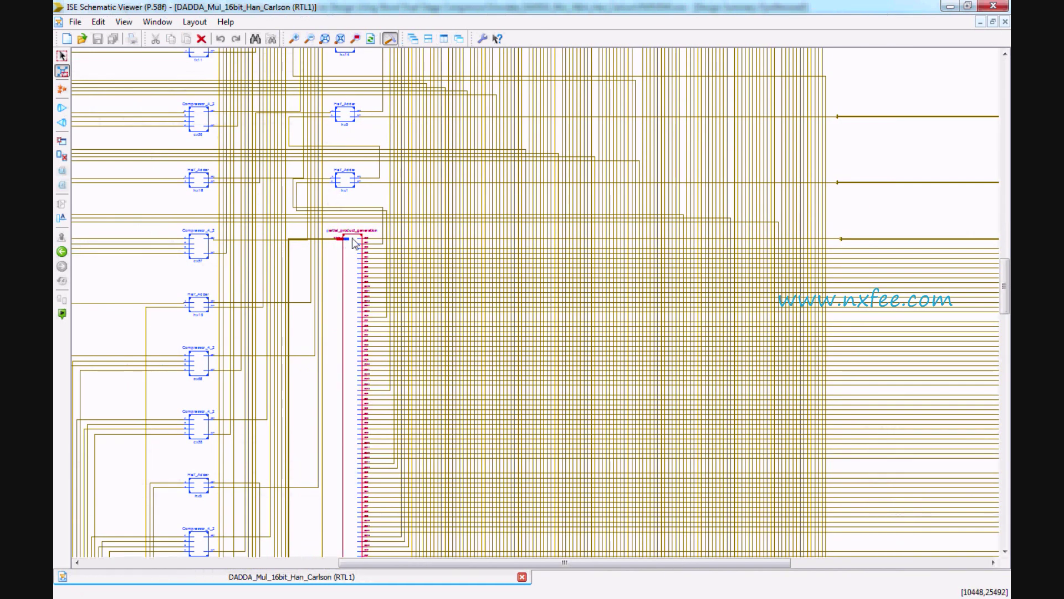
scroll(404, 460, down, 10)
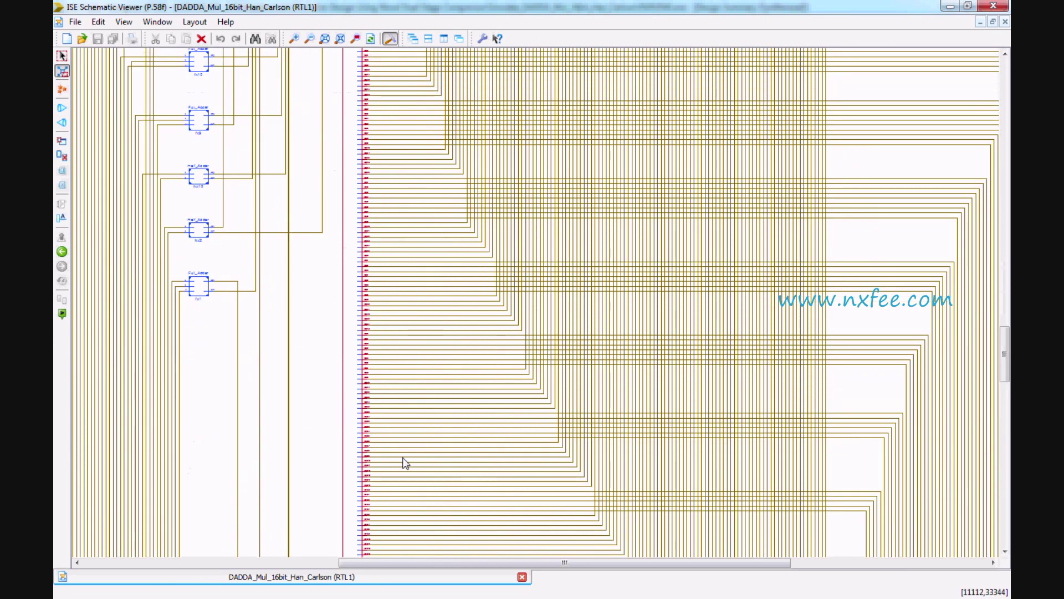
scroll(404, 463, up, 8)
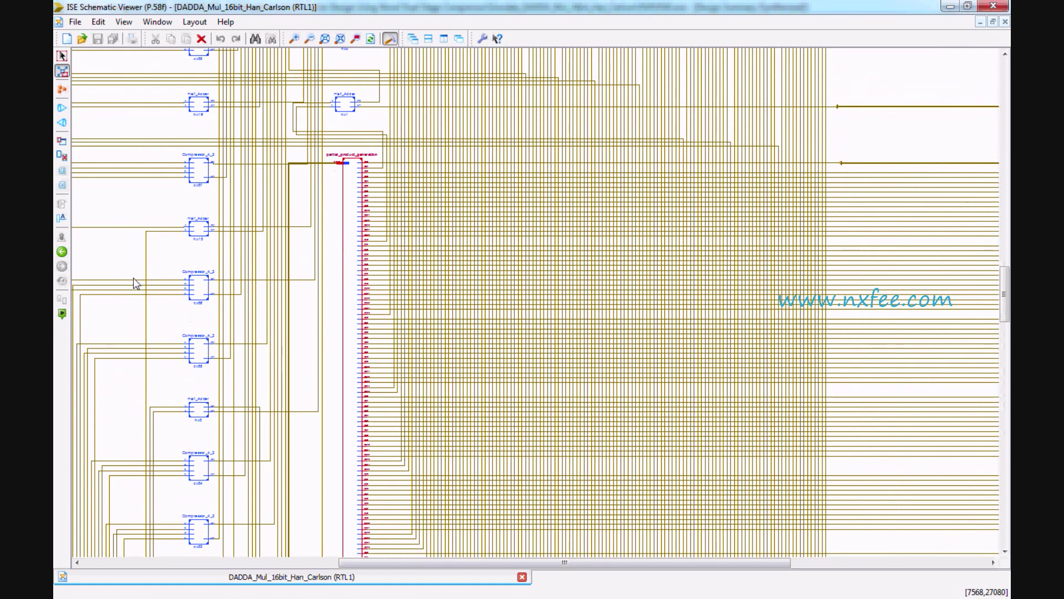
ctrl+scroll(145, 278, up, 1)
ctrl+scroll(153, 277, up, 1)
click(220, 291)
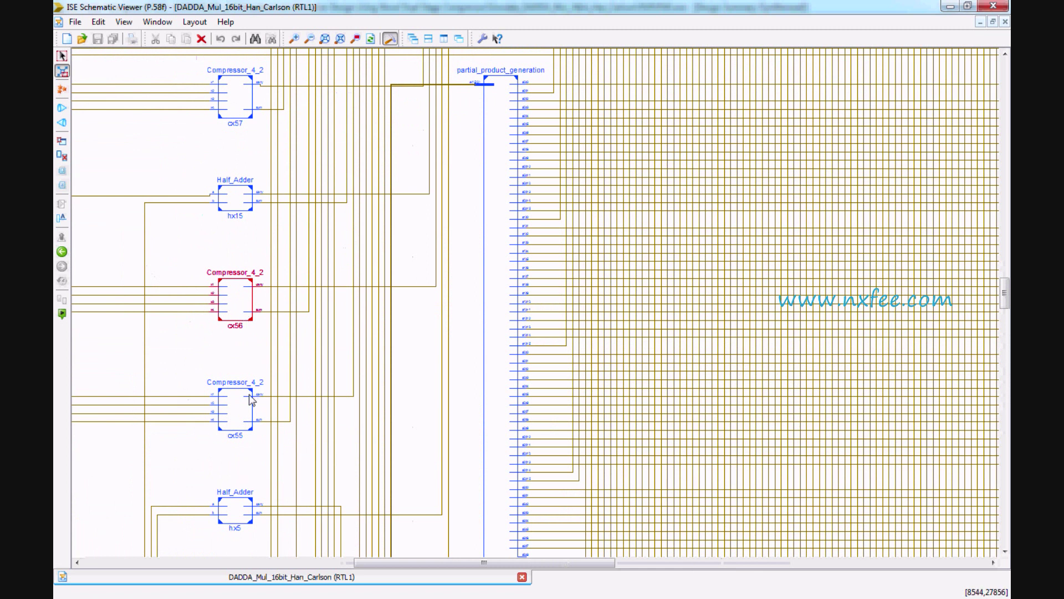
- Push into the KSA adder block, fit it to view, zoom in, and clear the net selection
ctrl+scroll(873, 136, down, 2)
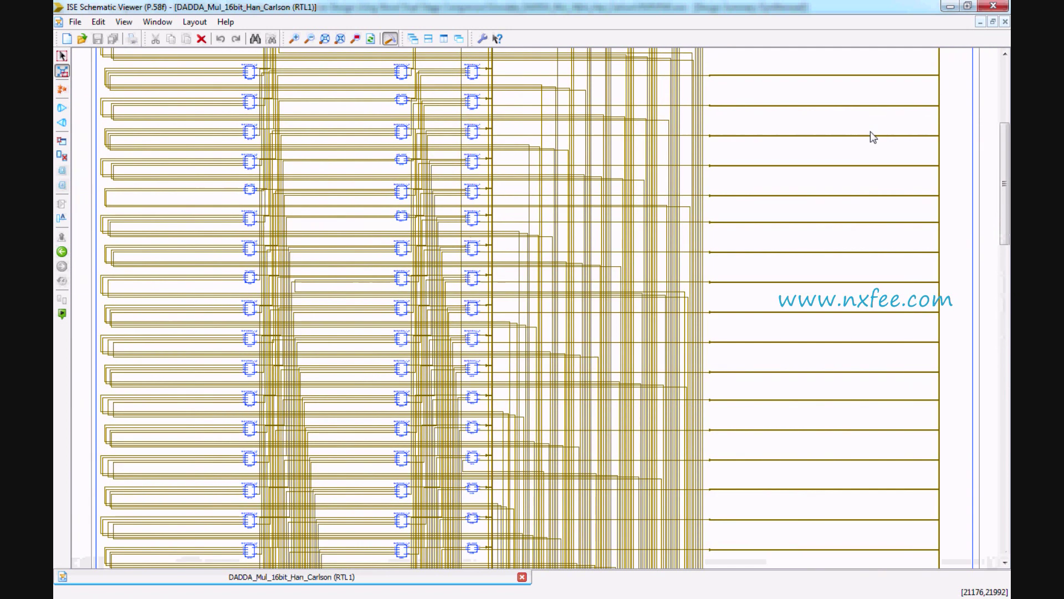
scroll(873, 136, up, 3)
ctrl+scroll(979, 56, up, 4)
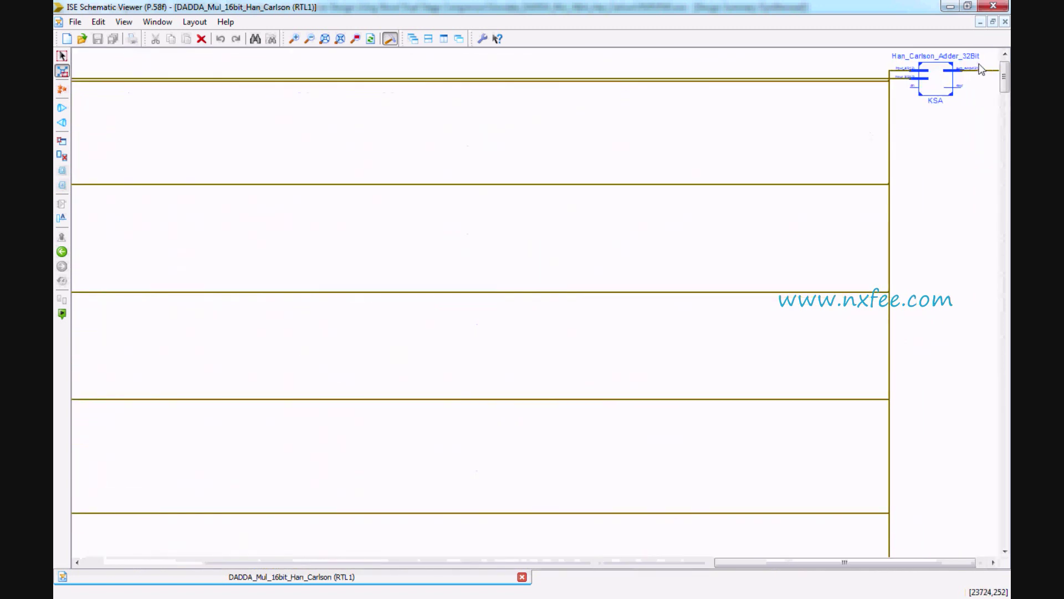
scroll(922, 97, up, 1)
double_click(911, 161)
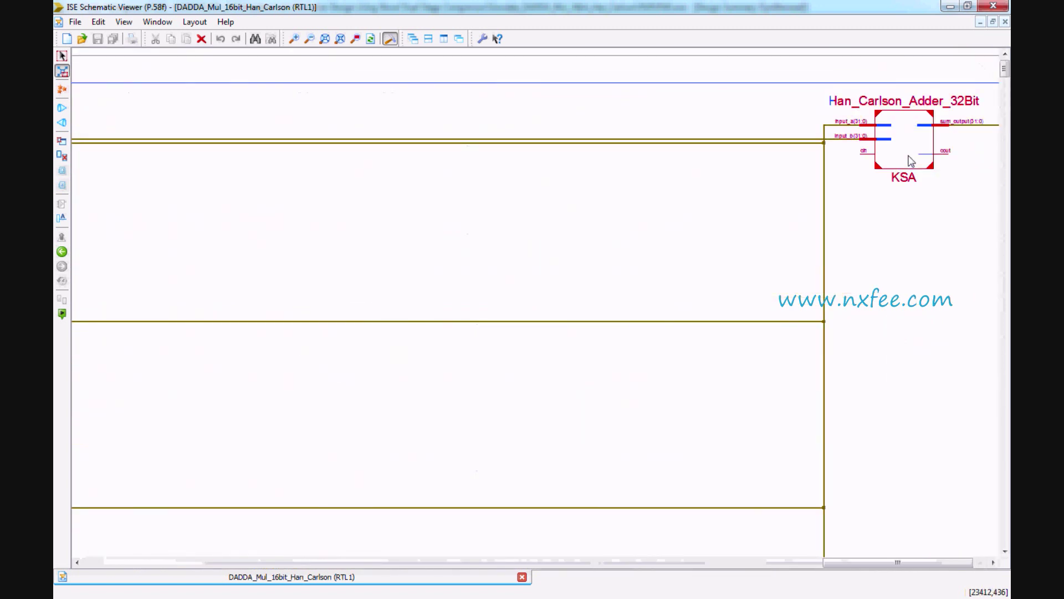
click(325, 39)
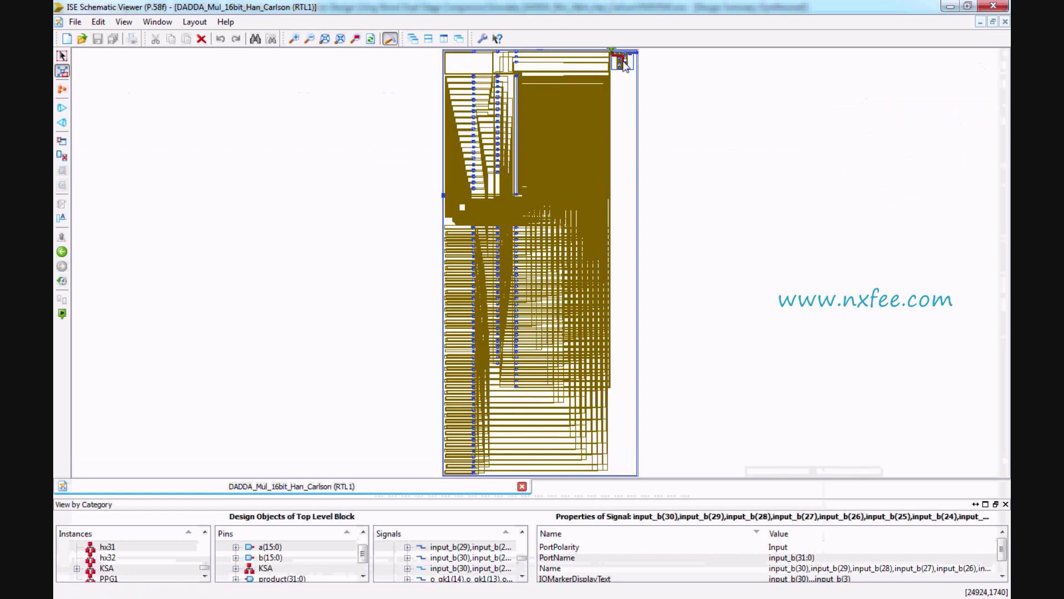
scroll(625, 65, up, 5)
drag(887, 472, 915, 475)
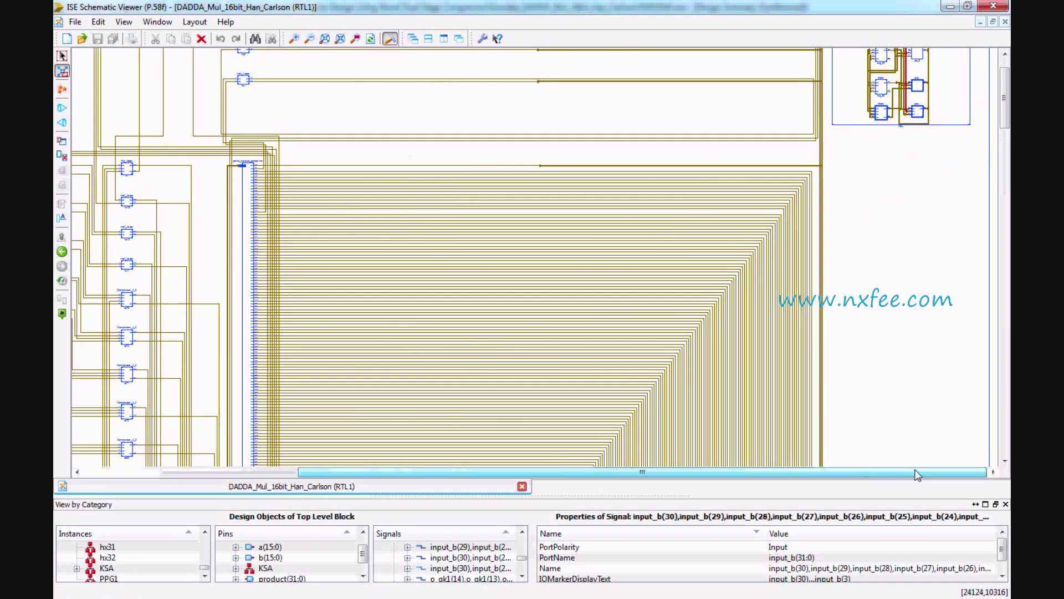
scroll(946, 90, up, 3)
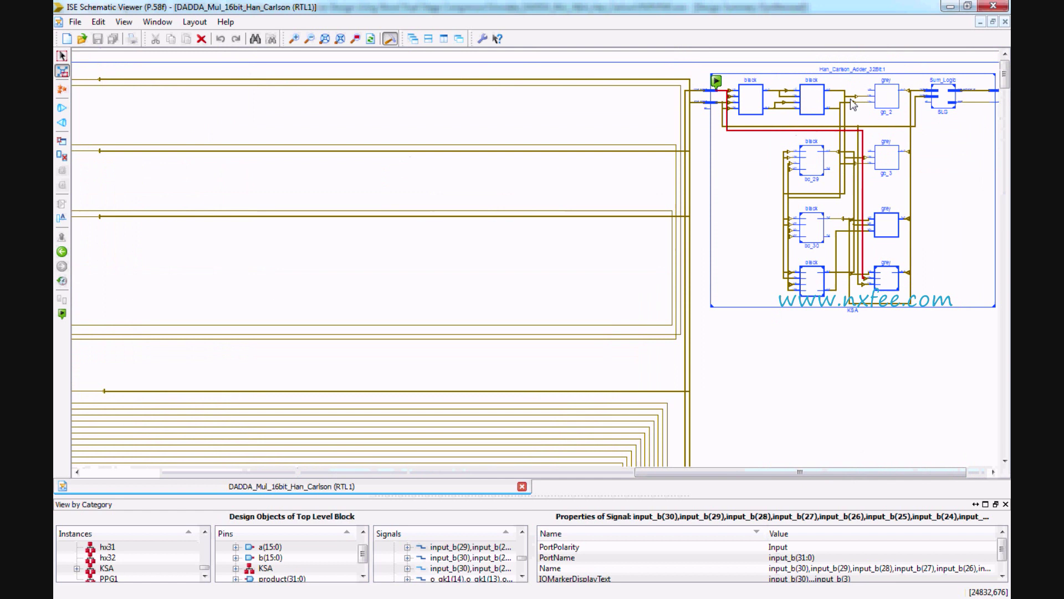
click(905, 392)
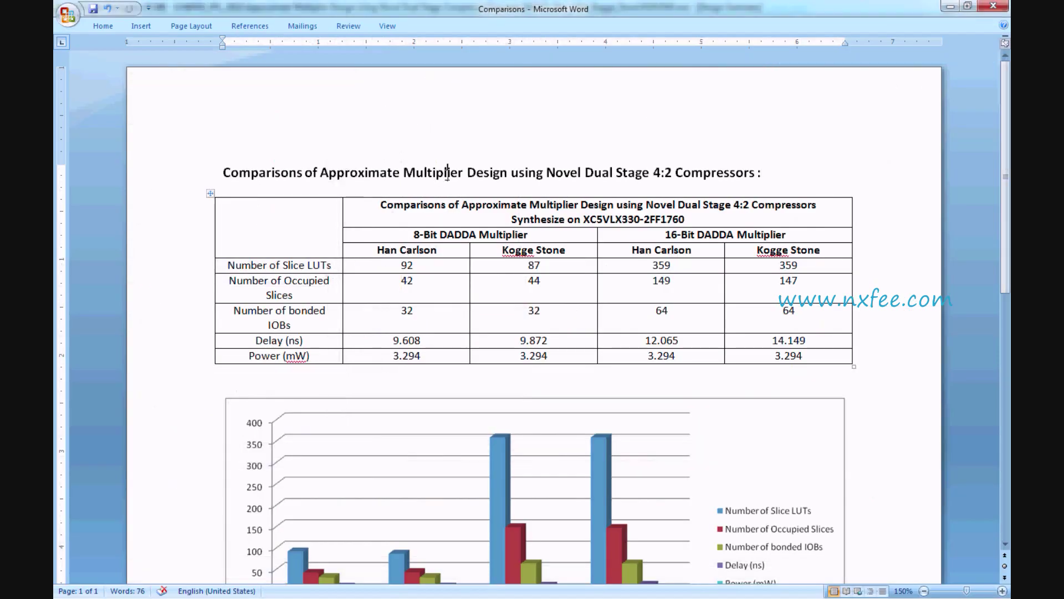
- Select the 16-Bit DADDA Multiplier heading in the Comparisons table
scroll(447, 172, down, 3)
scroll(447, 172, up, 1)
drag(410, 138, 532, 139)
drag(663, 139, 807, 142)
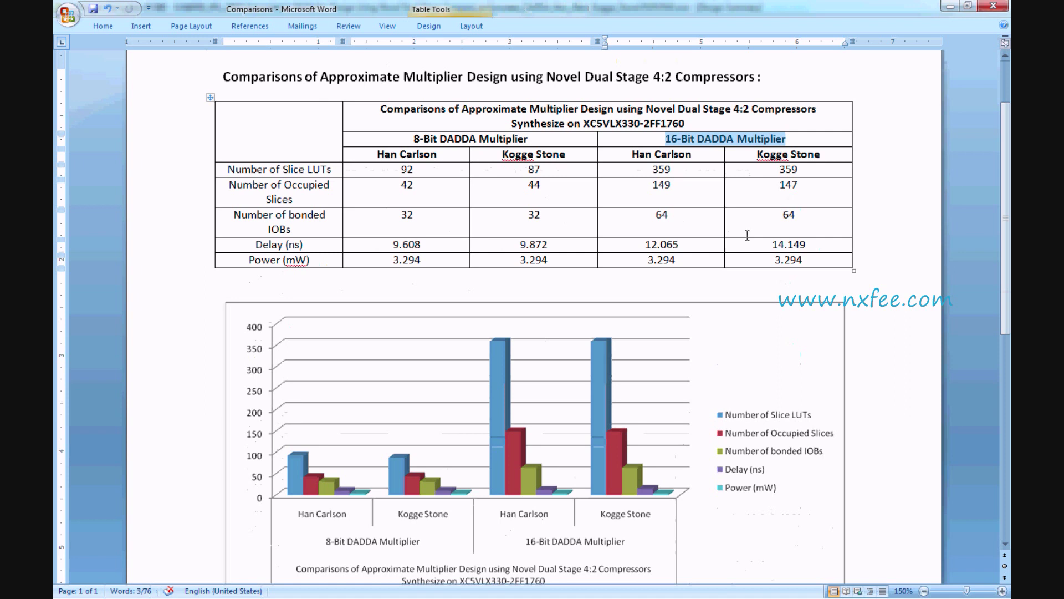
- Select the comparison chart, then bring up the Approximate Multiplier Design Using Novel_Report document
scroll(675, 271, down, 3)
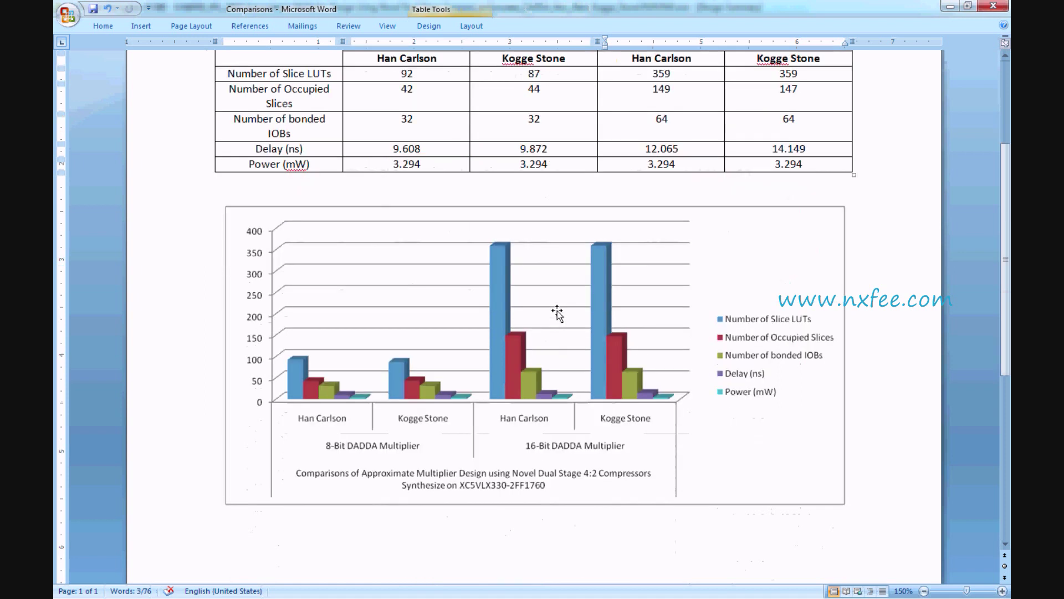
click(704, 285)
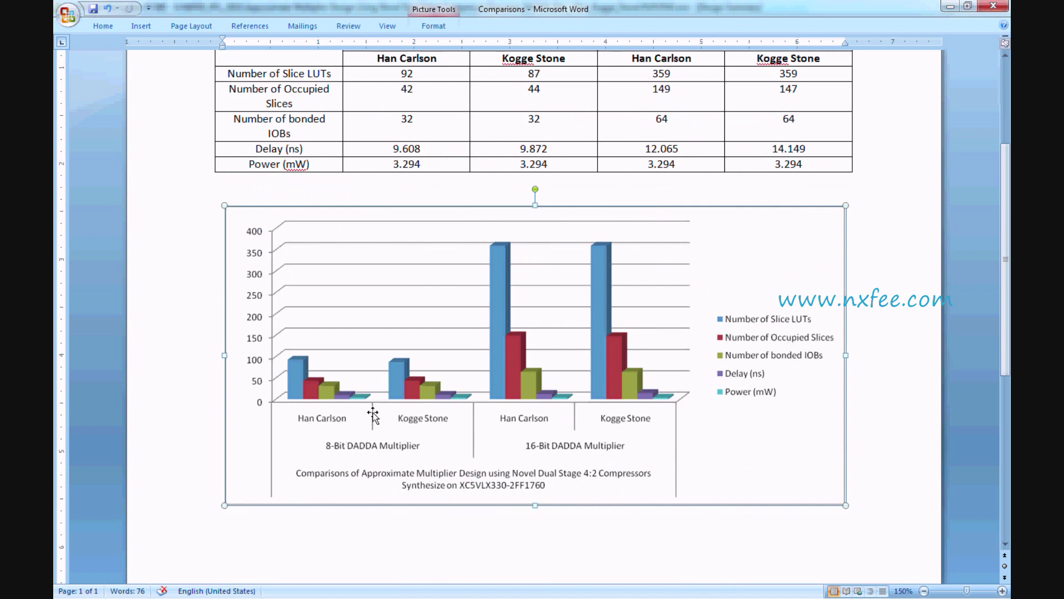
scroll(513, 441, up, 6)
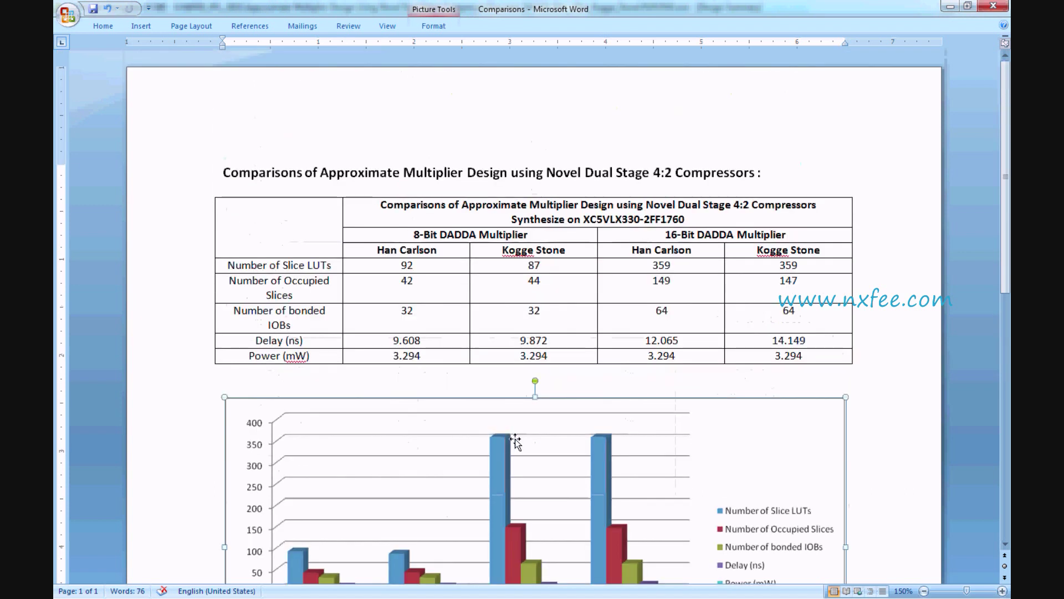
key(alt+Tab)
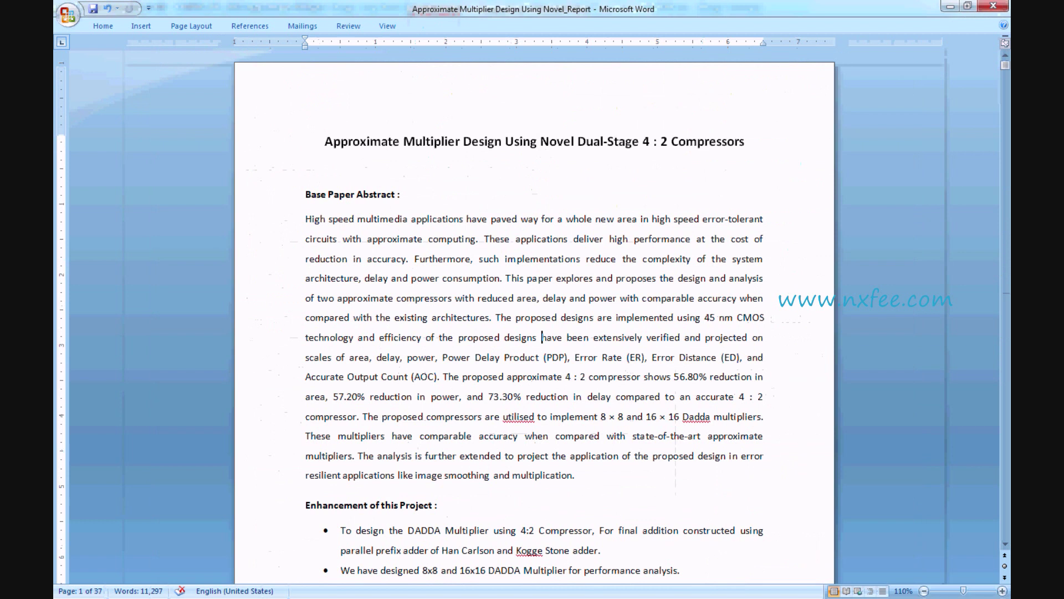
drag(322, 138, 808, 161)
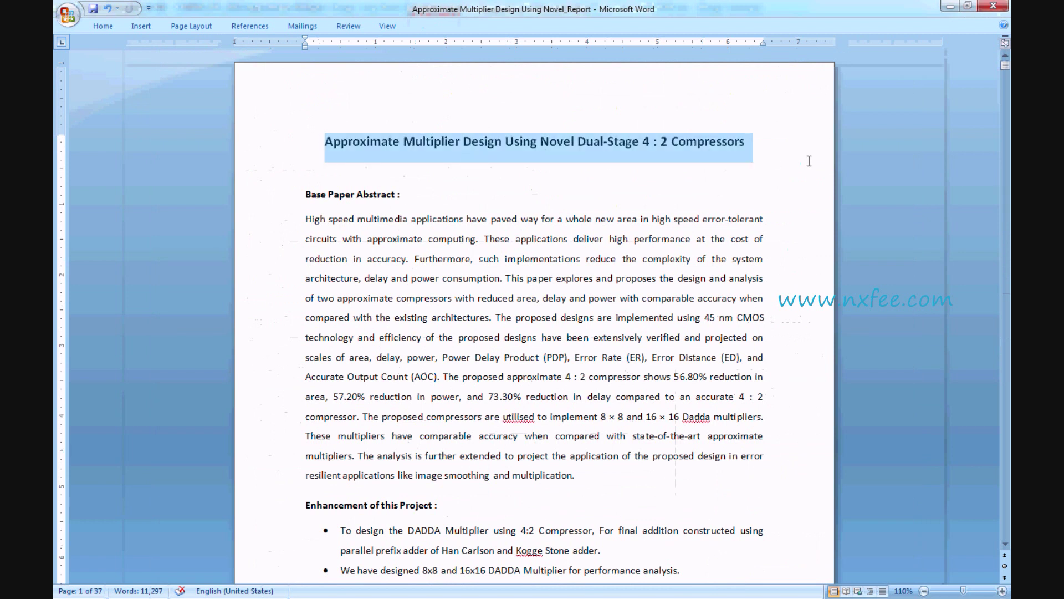
scroll(424, 332, down, 3)
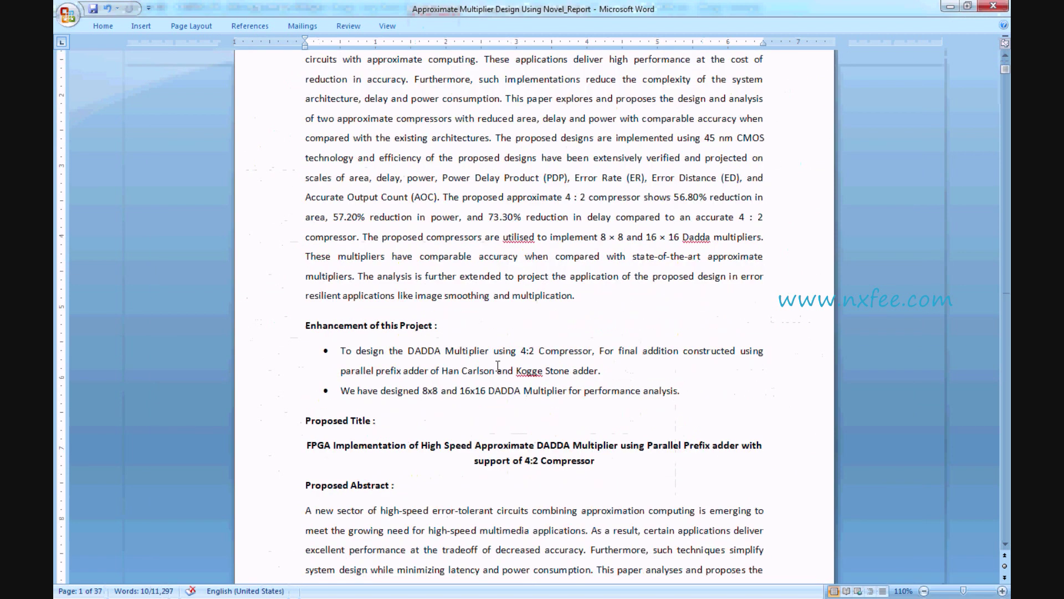
scroll(482, 359, down, 2)
scroll(370, 338, down, 6)
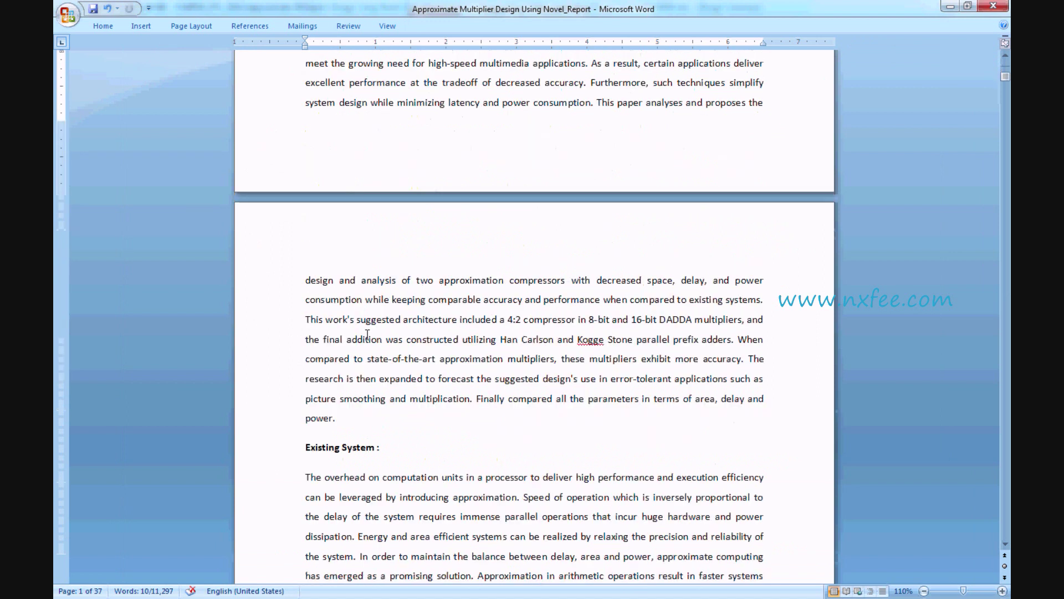
scroll(367, 333, down, 3)
ctrl+scroll(376, 353, down, 4)
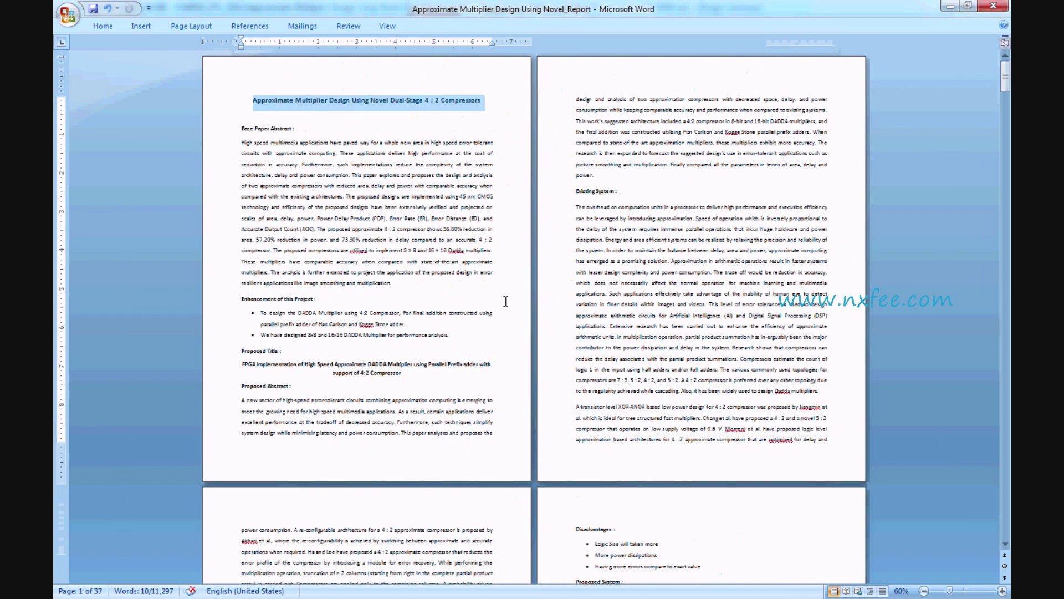
scroll(461, 517, down, 4)
scroll(638, 478, down, 15)
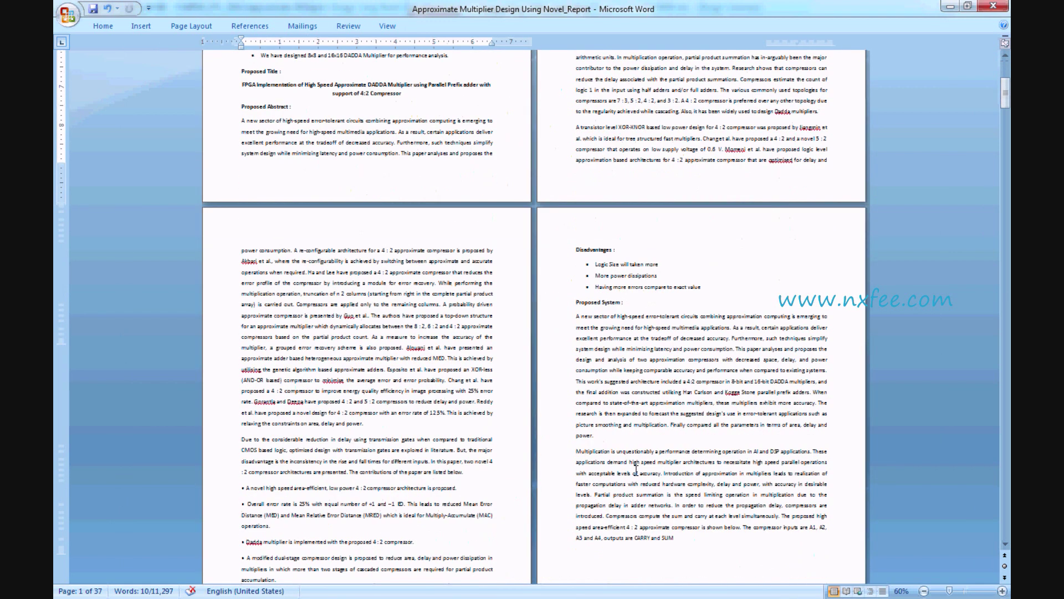
scroll(428, 403, down, 8)
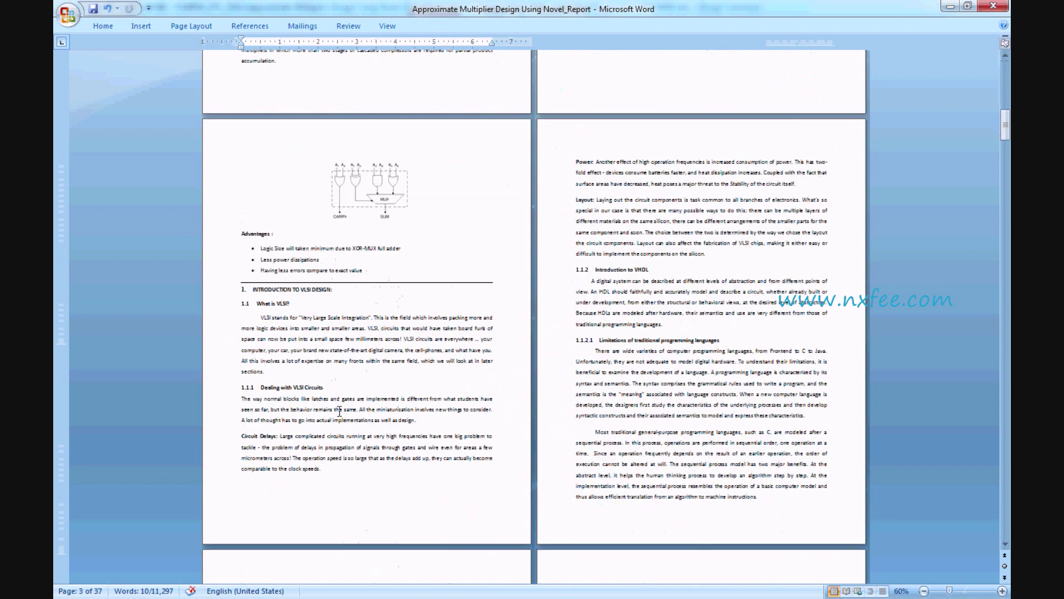
scroll(349, 395, down, 15)
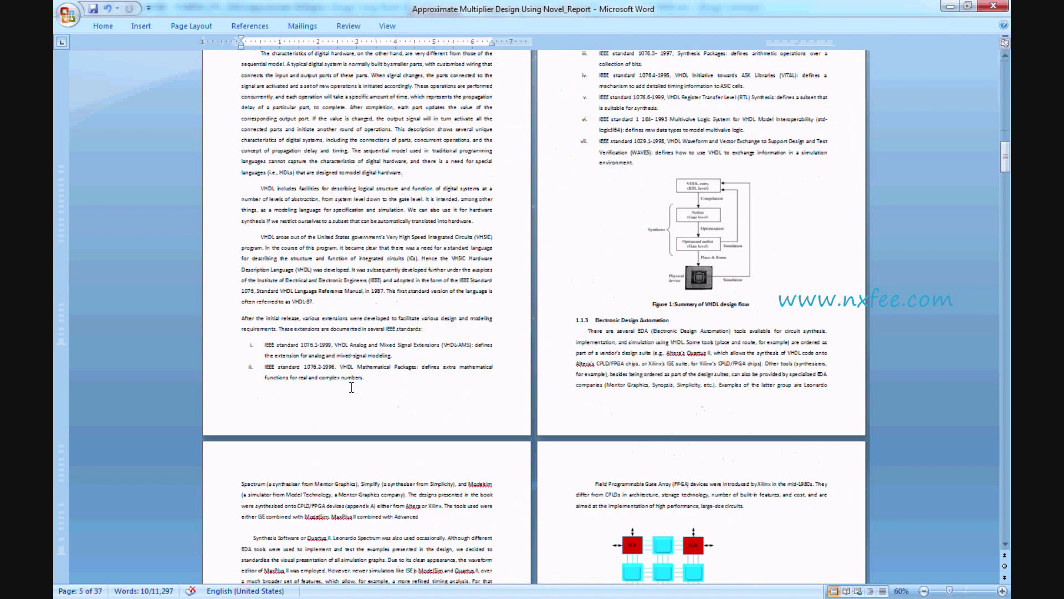
scroll(351, 387, down, 20)
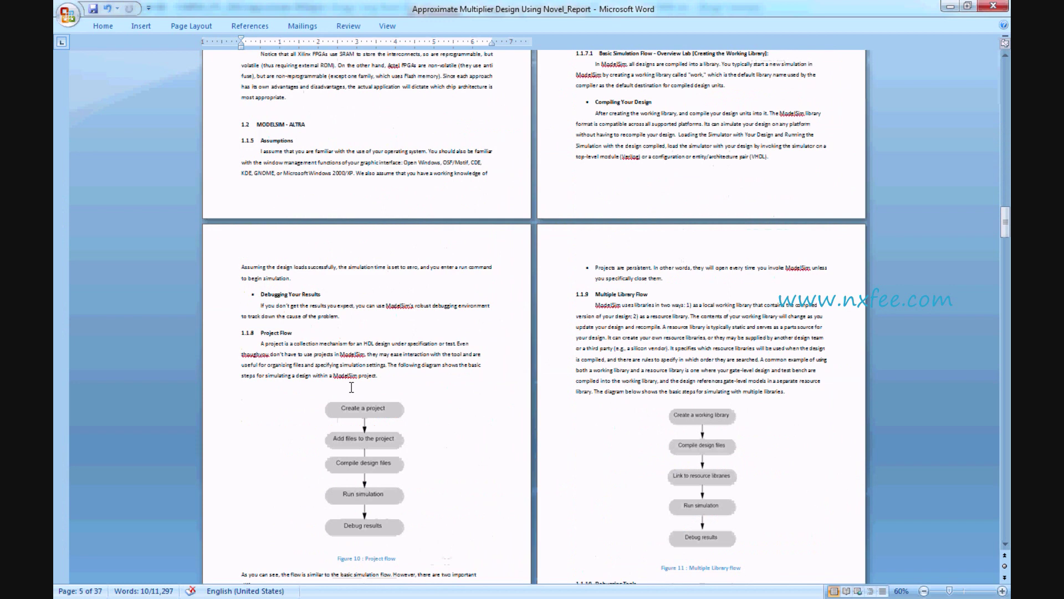
scroll(422, 403, down, 20)
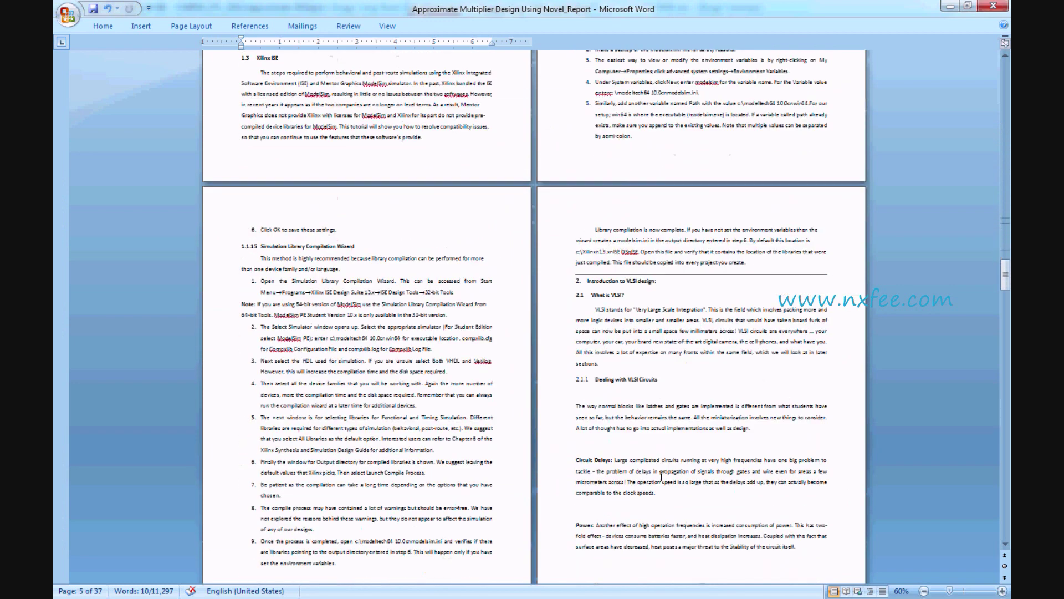
scroll(662, 475, down, 20)
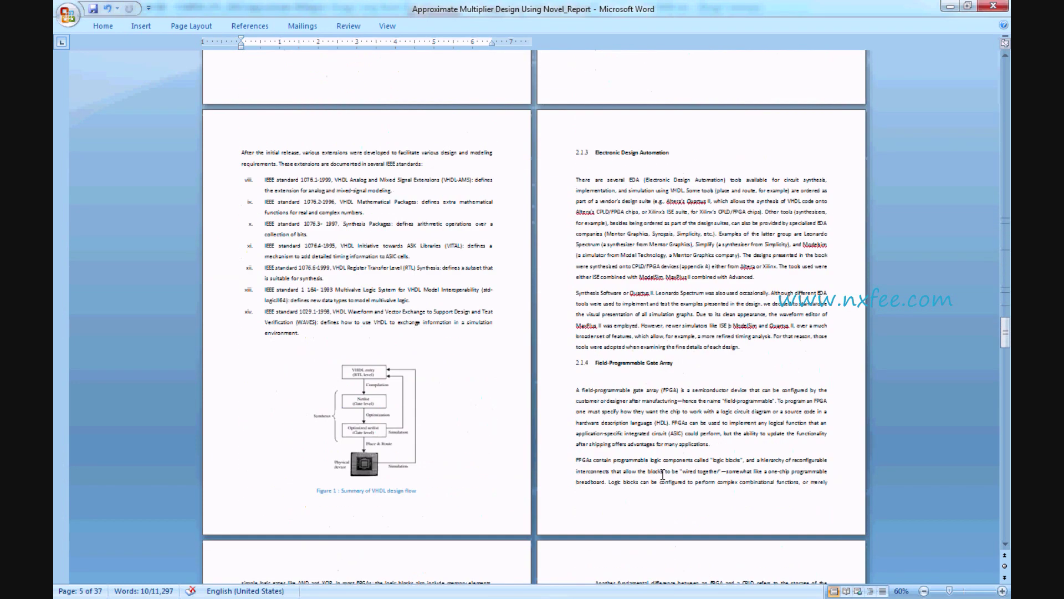
scroll(772, 473, down, 10)
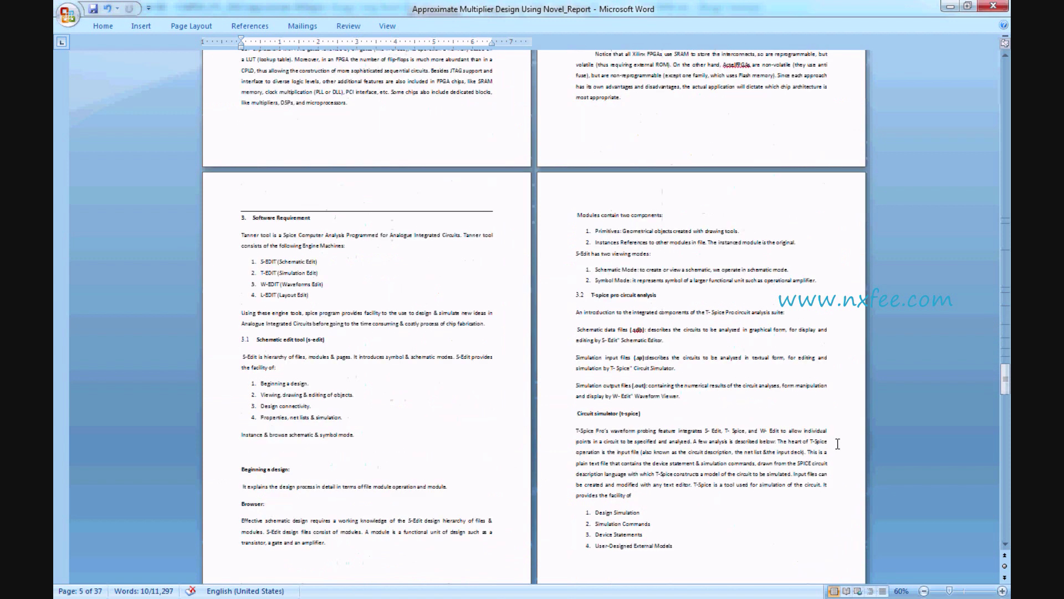
scroll(953, 384, down, 2)
drag(999, 395, 980, 469)
scroll(977, 471, down, 15)
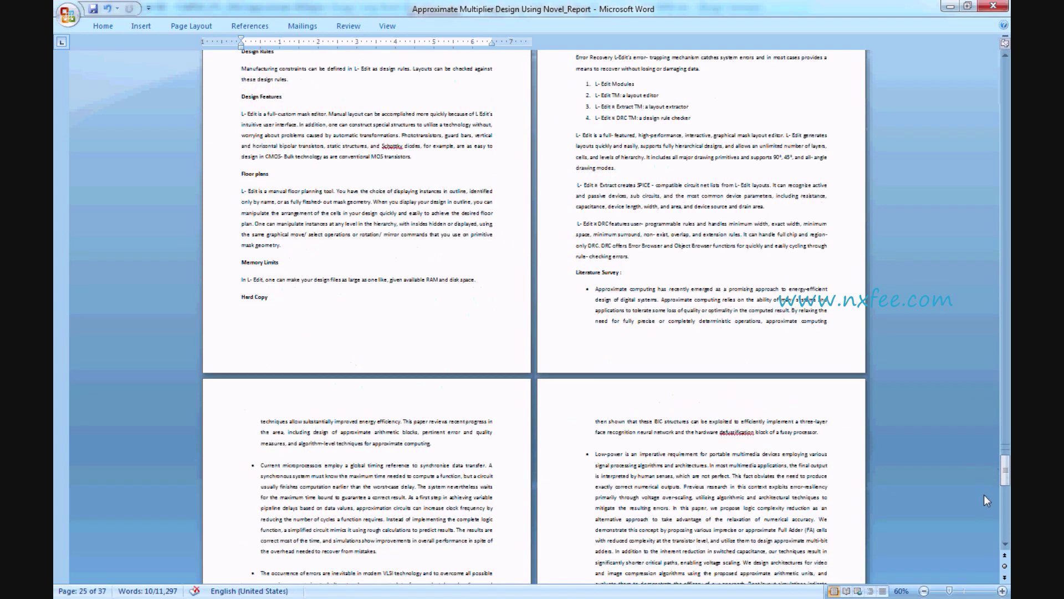
scroll(979, 517, down, 6)
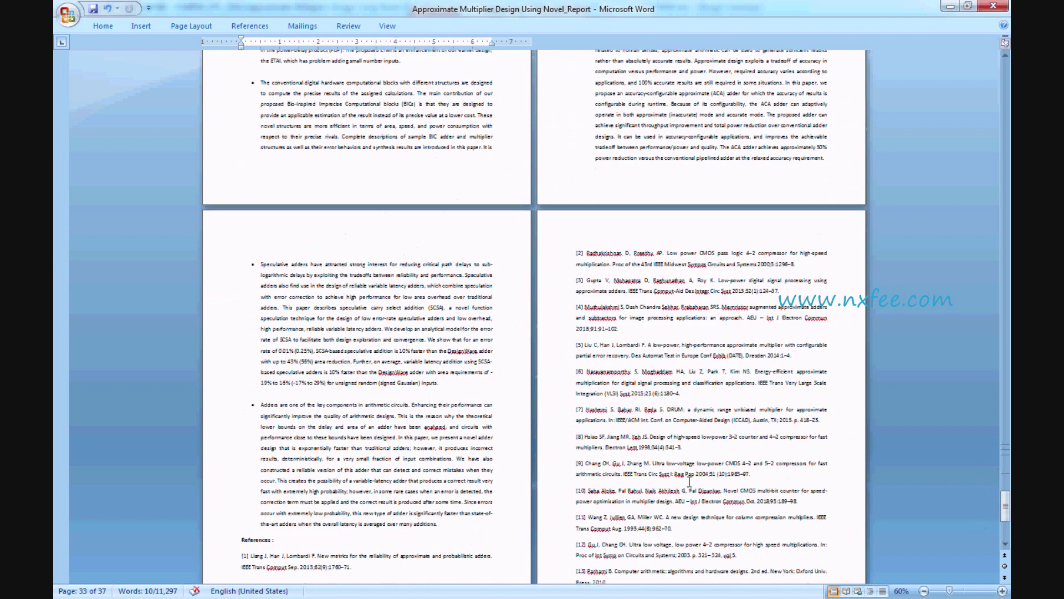